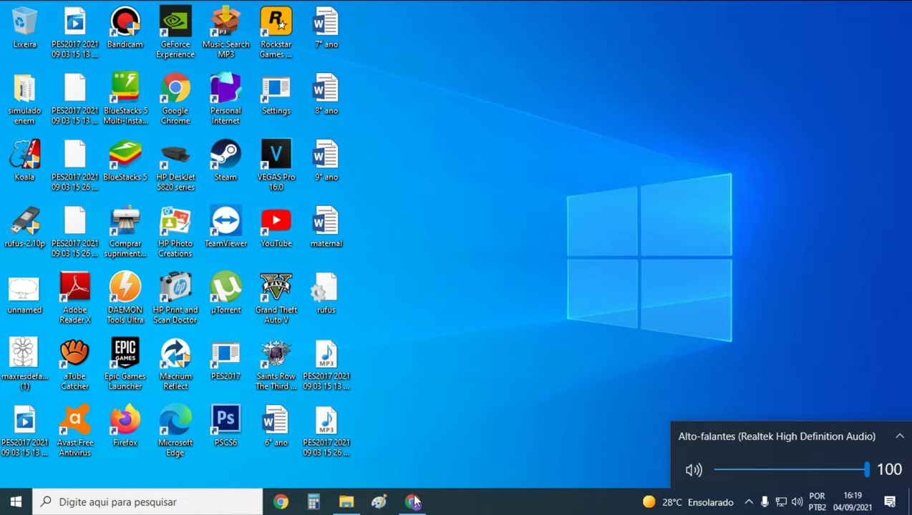
Switch to Chrome, play the YouTube video "JOGANDO MAX PAYNE 3 EP 2" briefly to test the sound, pause it, and return to the desktop
left_click(414, 503)
left_click(86, 11)
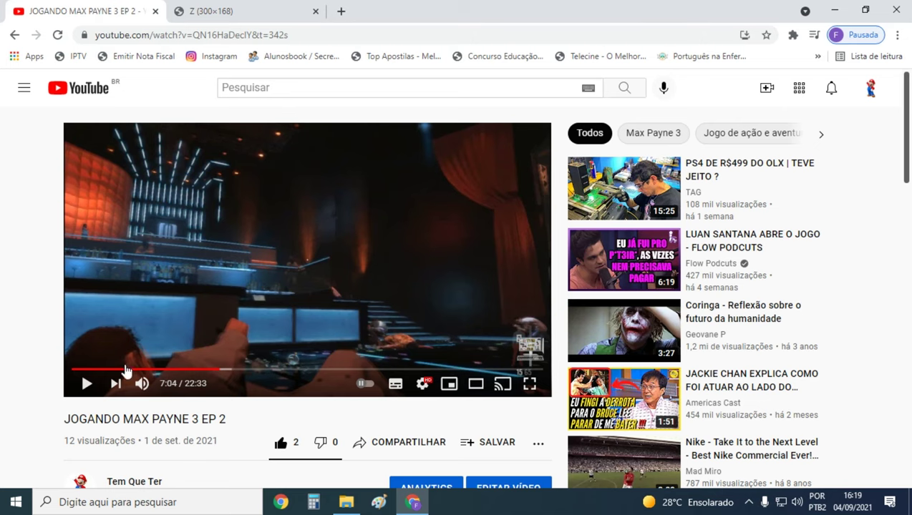
left_click(87, 385)
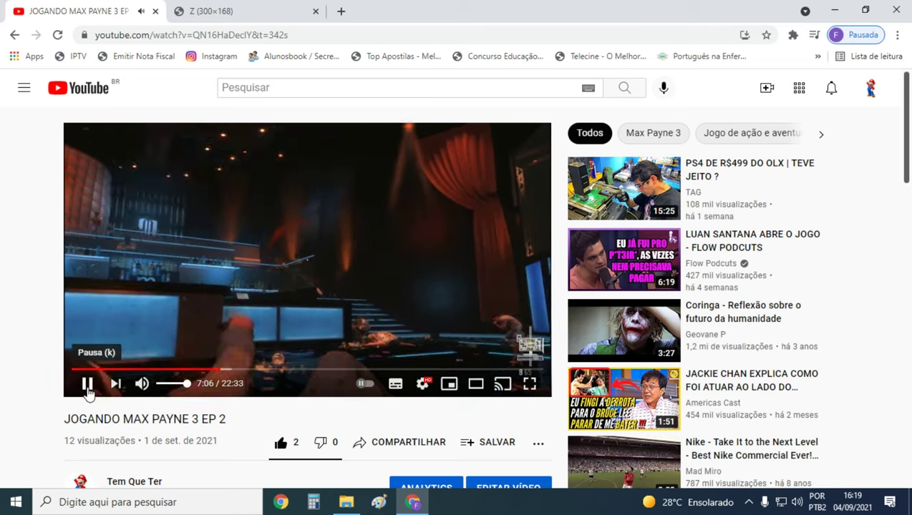
left_click(86, 384)
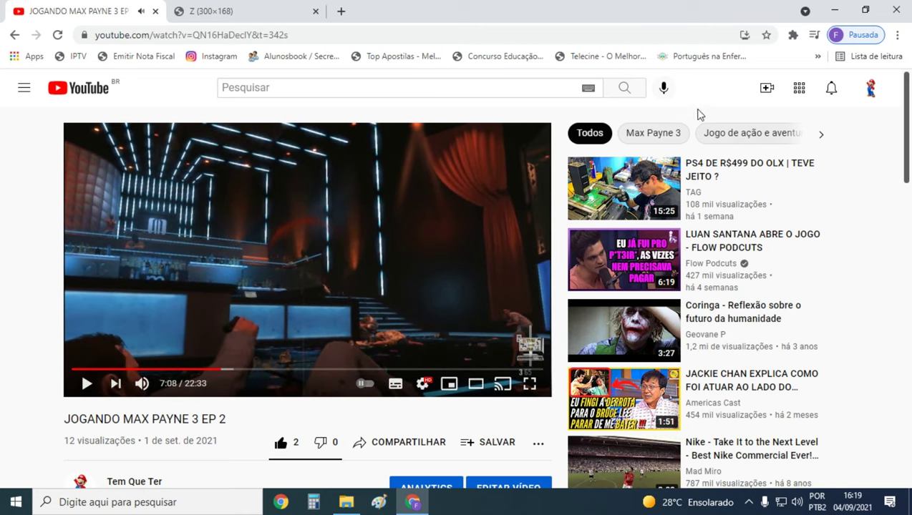
key("ctrl+Tab")
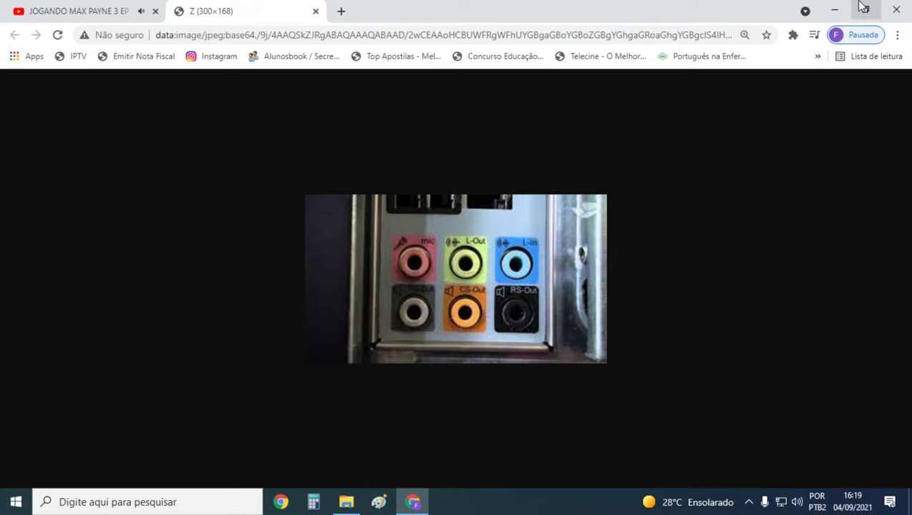
left_click(832, 8)
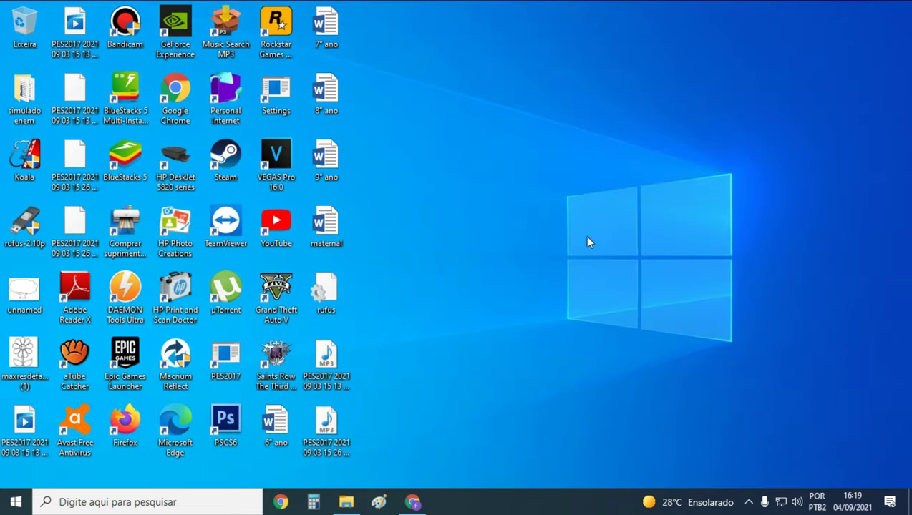
right_click(517, 143)
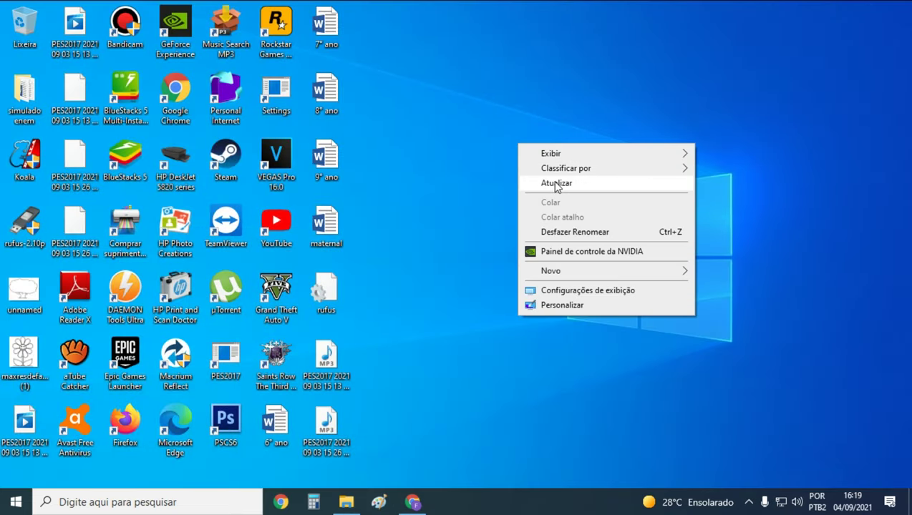
left_click(557, 184)
right_click(446, 135)
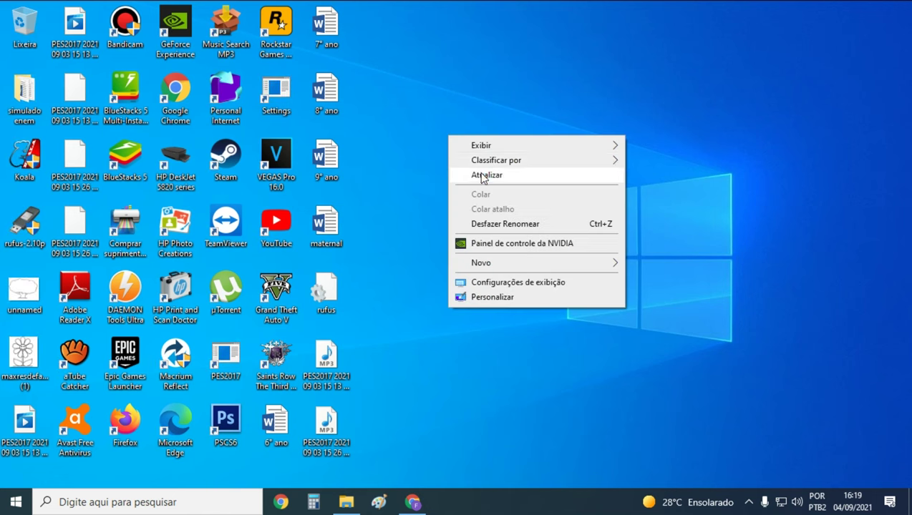
left_click(481, 175)
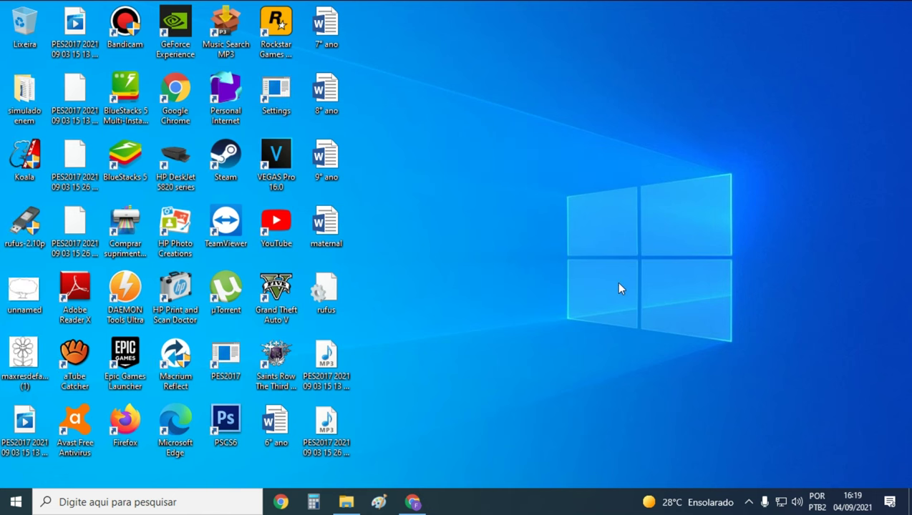
right_click(534, 147)
left_click(563, 179)
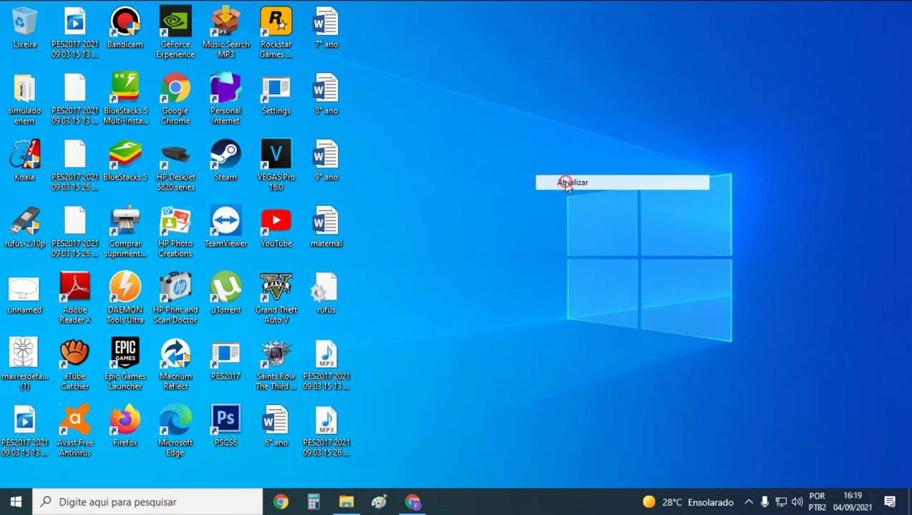
Mute the Realtek speakers in the system volume control and unmute them again
left_click(797, 502)
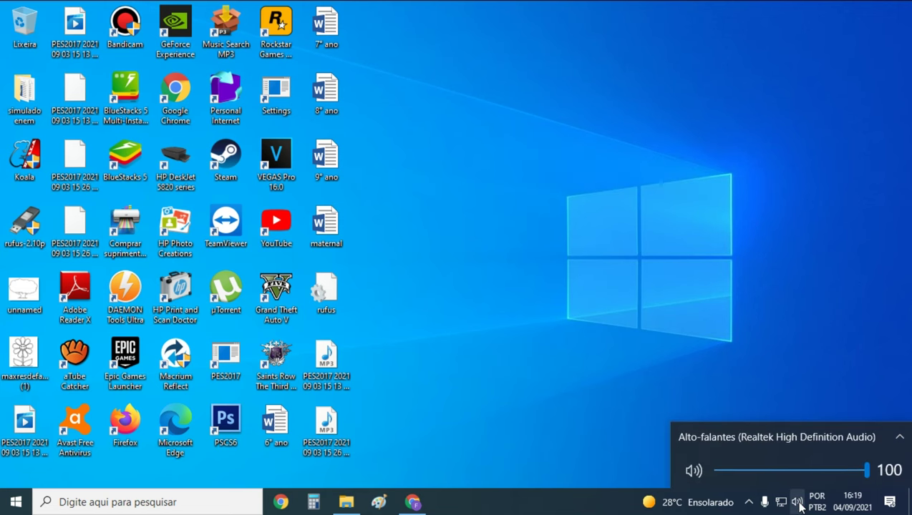
left_click(694, 472)
left_click(775, 357)
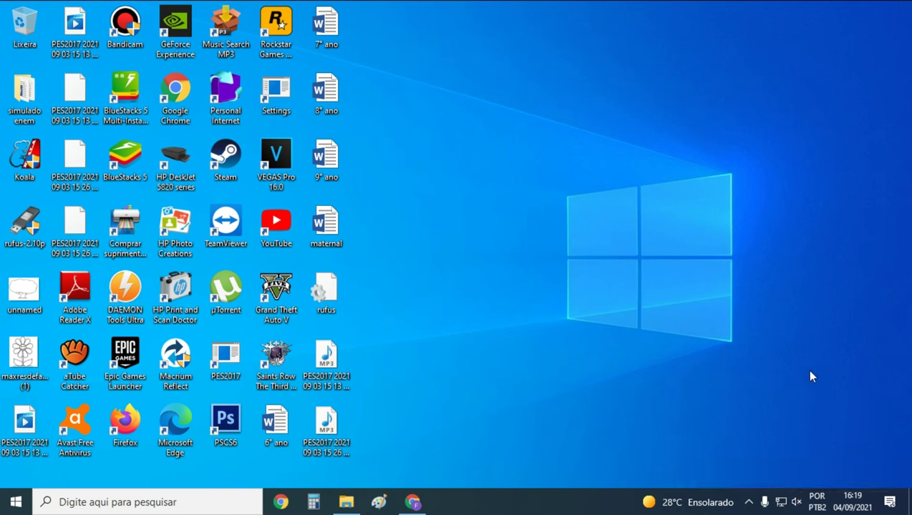
left_click(795, 502)
left_click(694, 473)
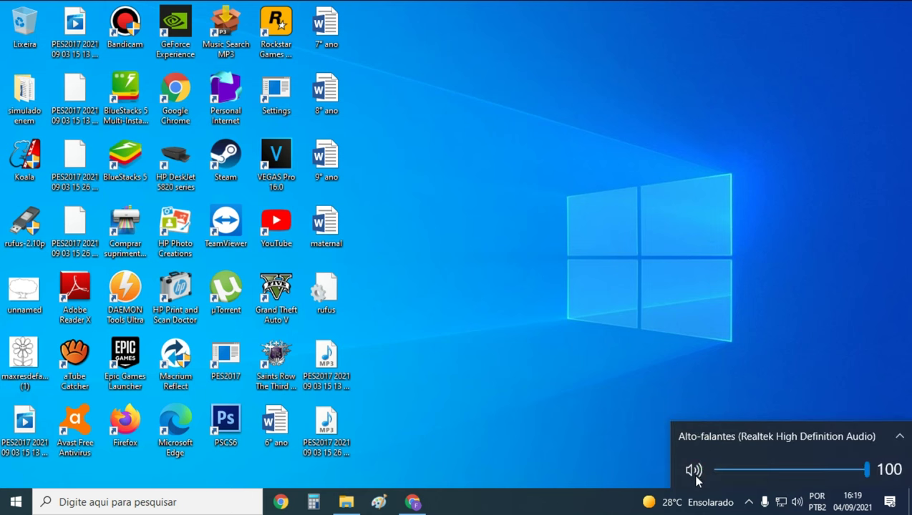
Repeat the mute check on the system speakers, ending with their sound switched back on
left_click(694, 471)
left_click(800, 503)
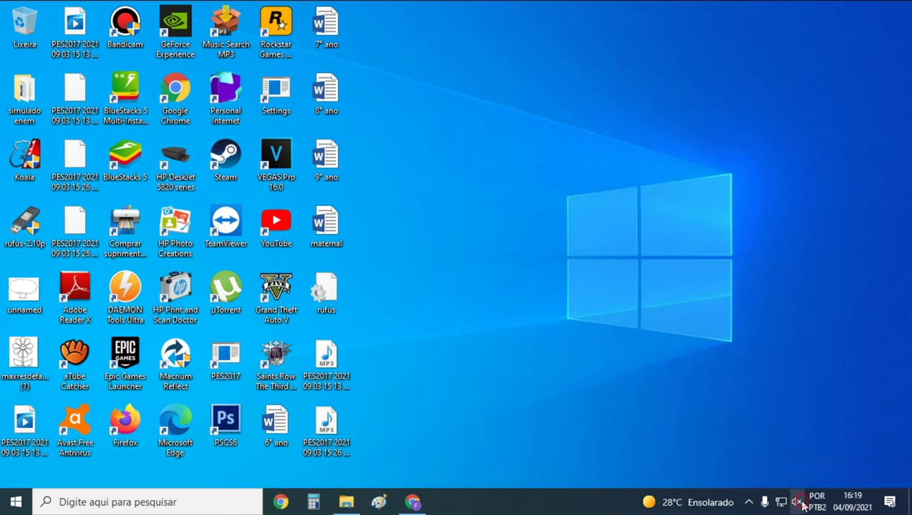
left_click(800, 503)
left_click(800, 503)
left_click(798, 501)
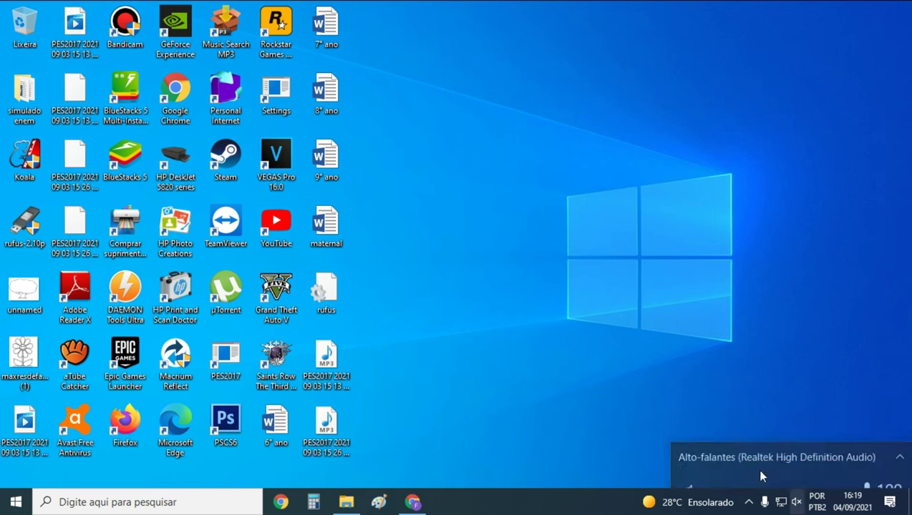
left_click(688, 471)
left_click(727, 387)
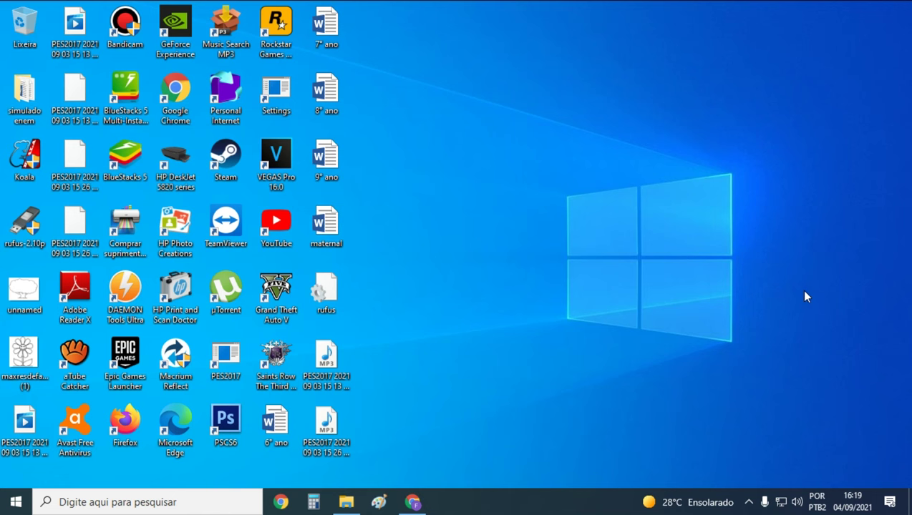
right_click(798, 501)
left_click(776, 464)
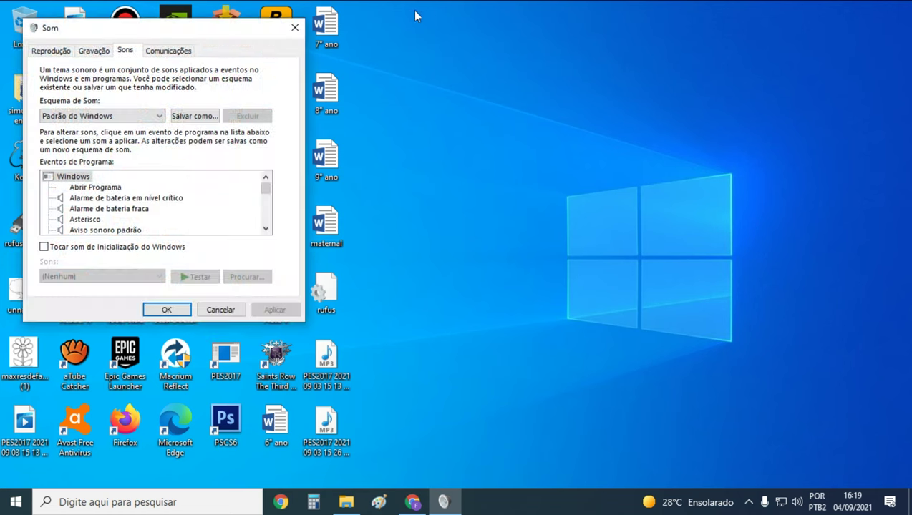
left_click(294, 27)
Open the Windows sound settings and set Realtek Digital Output as the default playback device, confirming the change
right_click(796, 502)
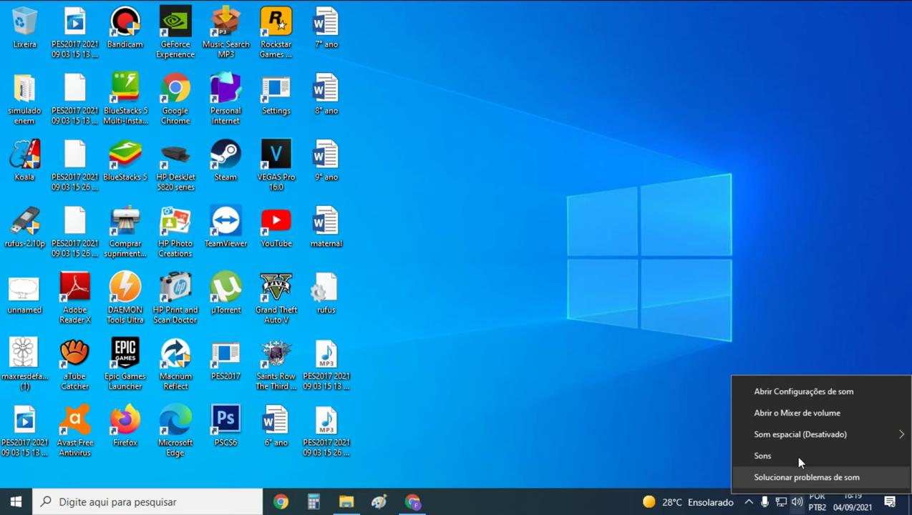
left_click(778, 457)
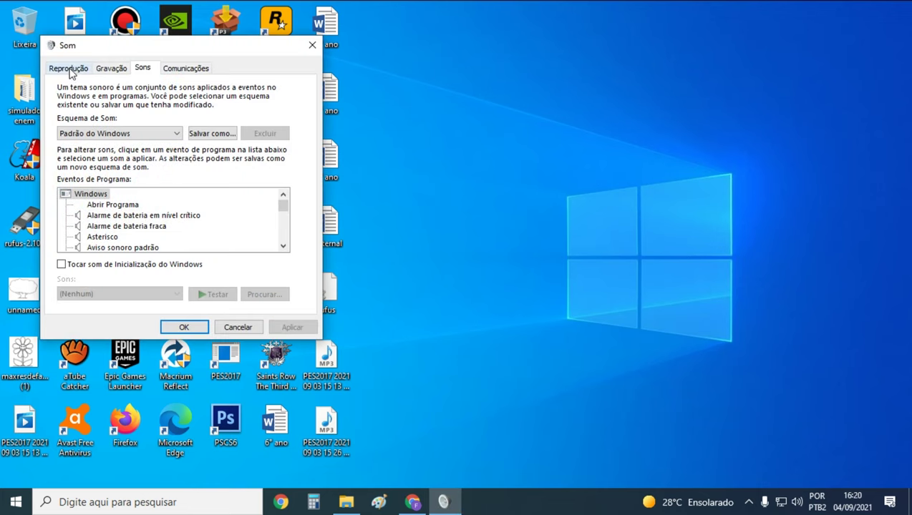
left_click(69, 69)
left_click(118, 158)
right_click(120, 158)
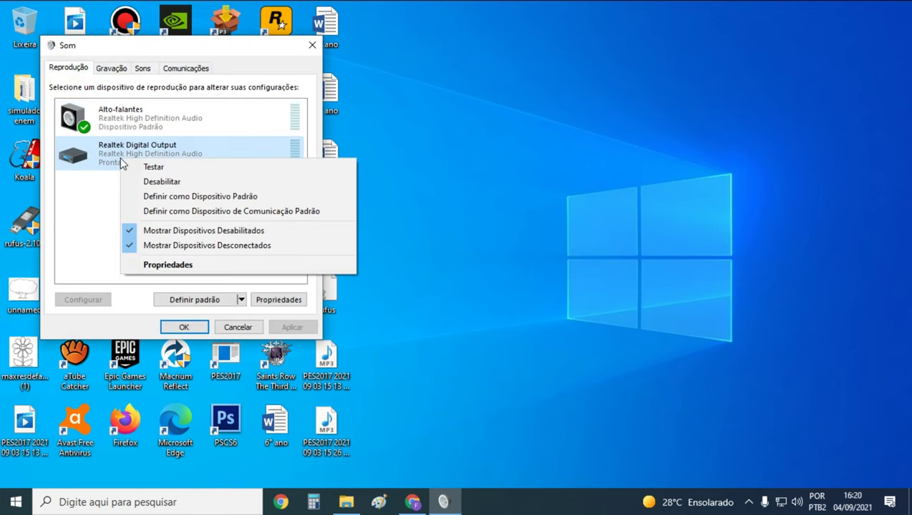
left_click(212, 200)
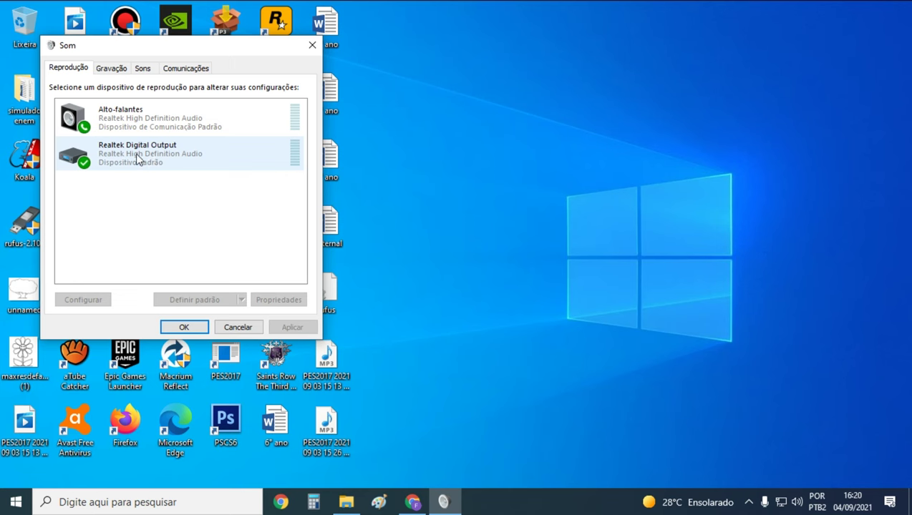
left_click(186, 327)
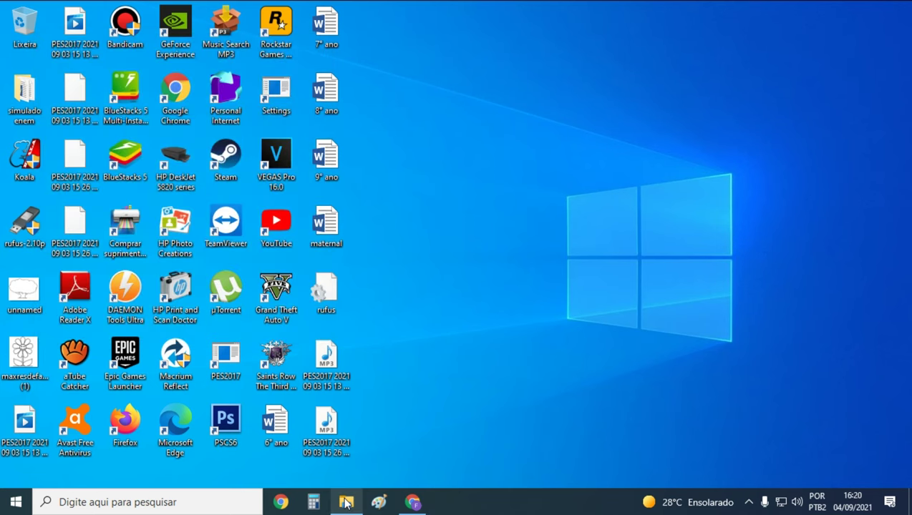
Test the digital output by briefly playing and pausing the YouTube video in Chrome, and return to the desktop
left_click(410, 503)
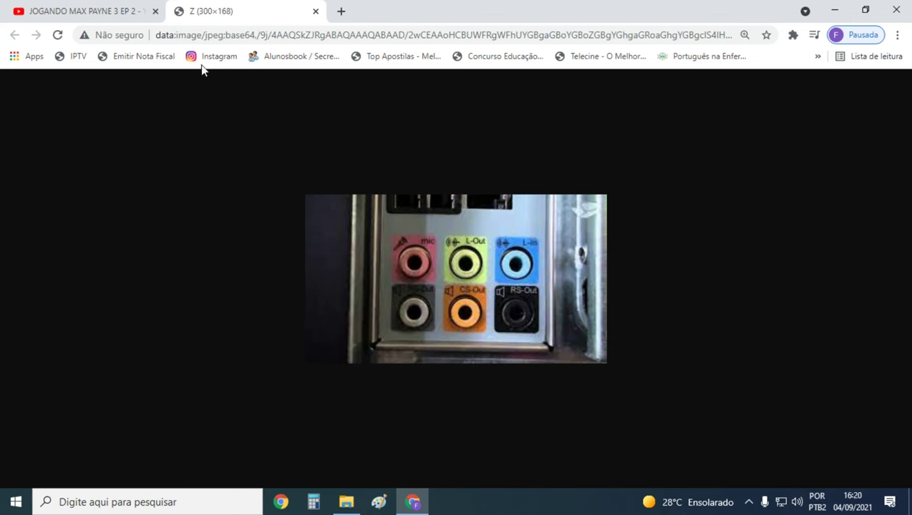
left_click(125, 9)
left_click(86, 390)
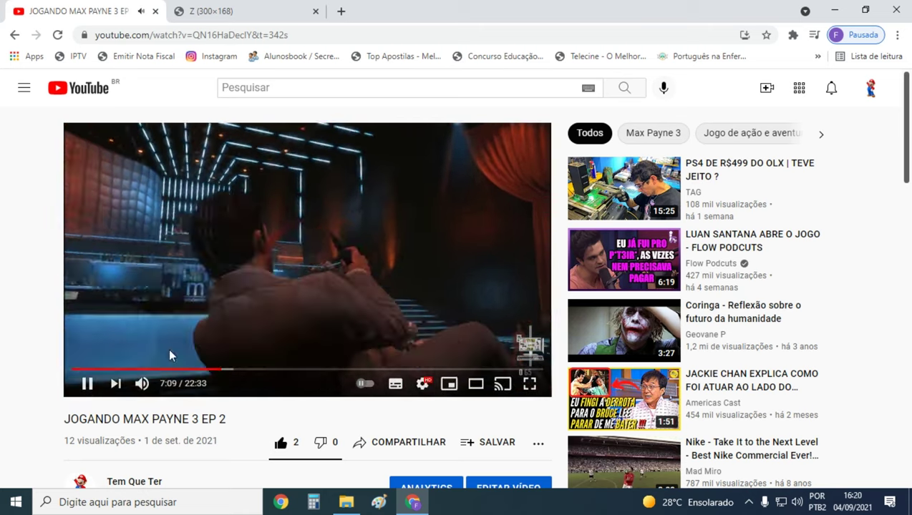
left_click(87, 384)
left_click(838, 9)
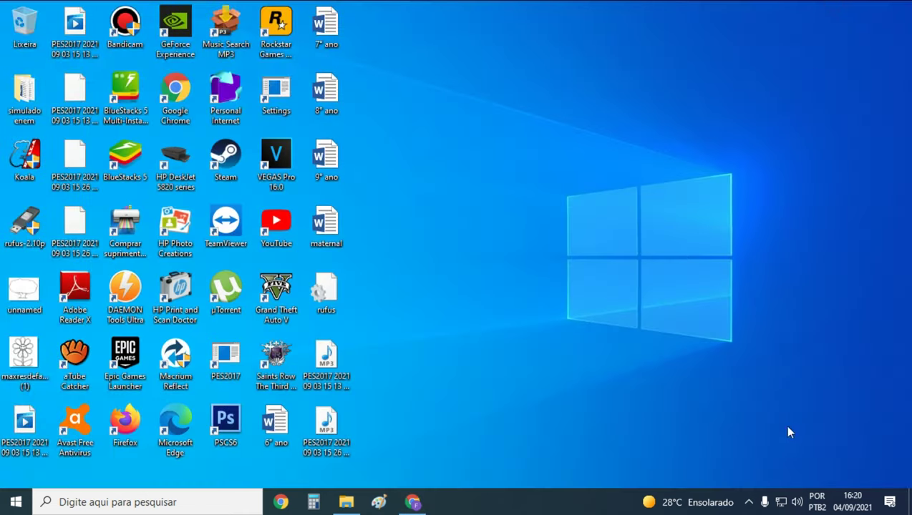
Reopen the Windows sound settings and set Alto-falantes (Realtek High Definition Audio) as the default playback device, confirming the change
right_click(796, 503)
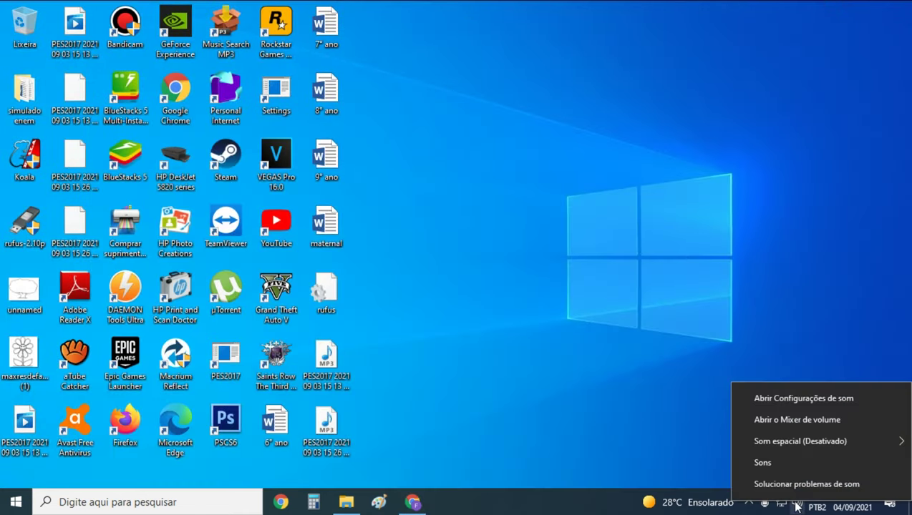
left_click(764, 463)
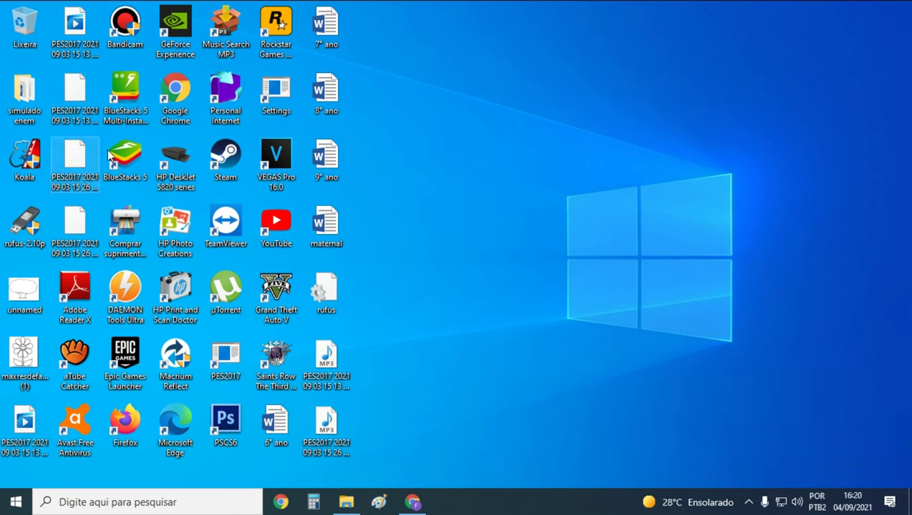
left_click(89, 86)
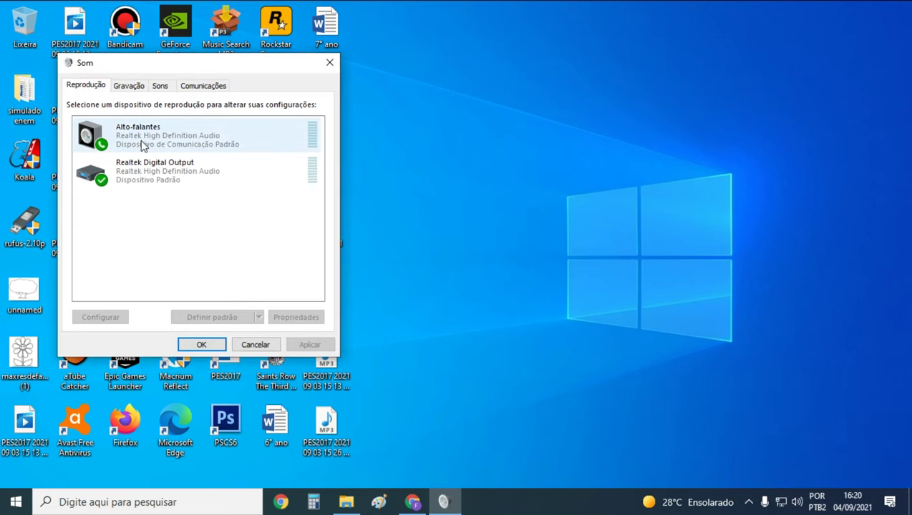
left_click(141, 143)
right_click(141, 139)
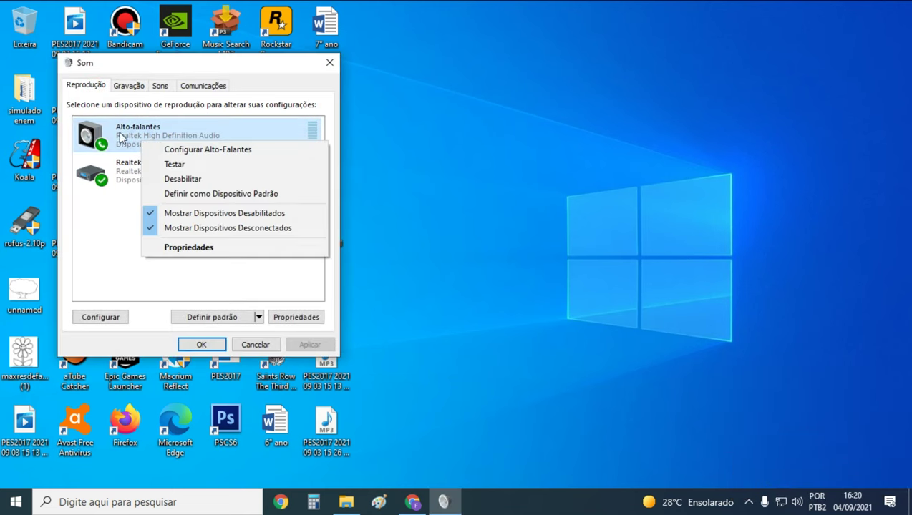
right_click(123, 129)
left_click(89, 91)
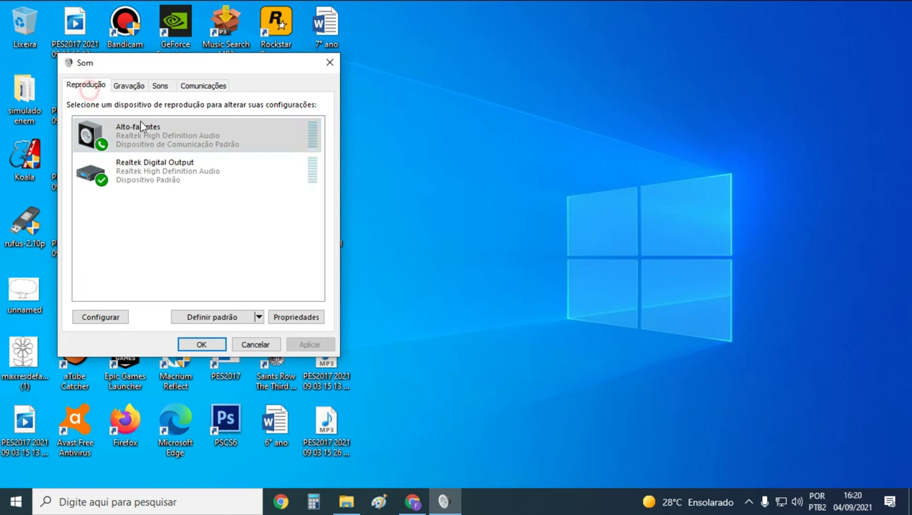
right_click(146, 129)
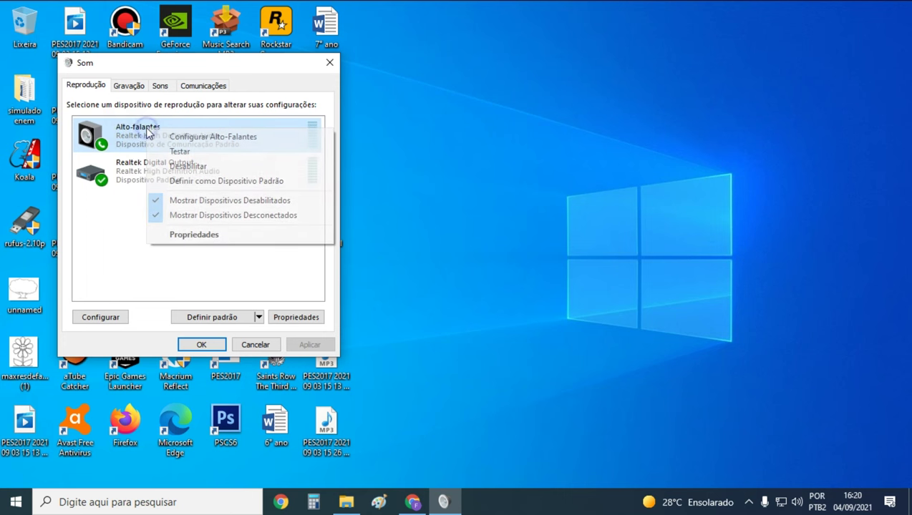
left_click(260, 181)
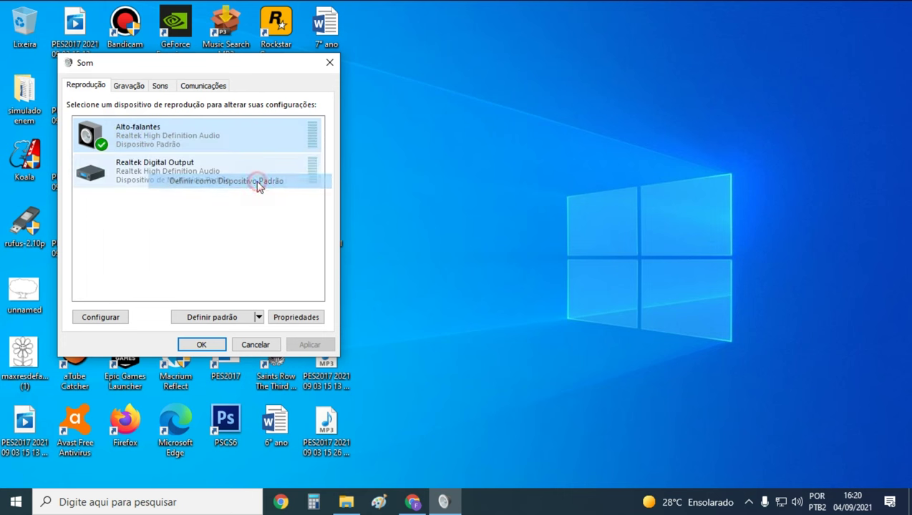
left_click(202, 345)
Check the speakers by briefly playing and pausing the YouTube video in Chrome, and minimize the browser
left_click(412, 502)
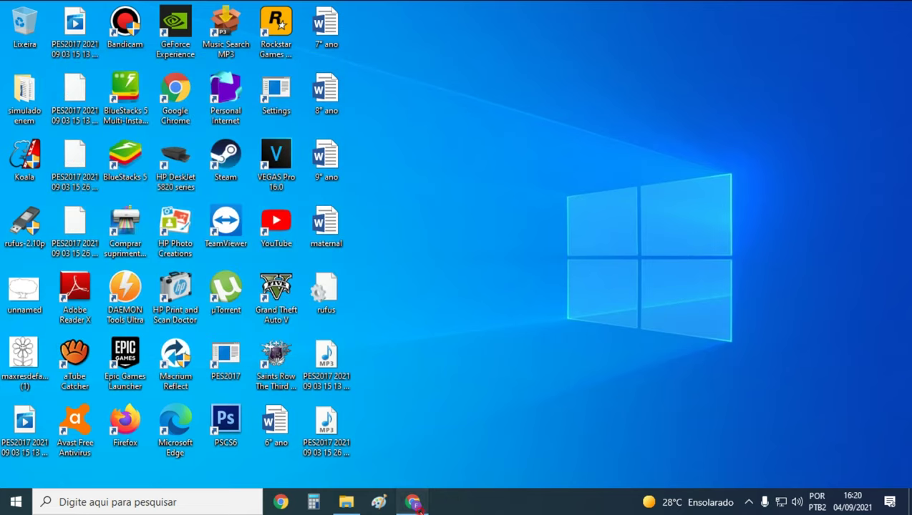
left_click(148, 336)
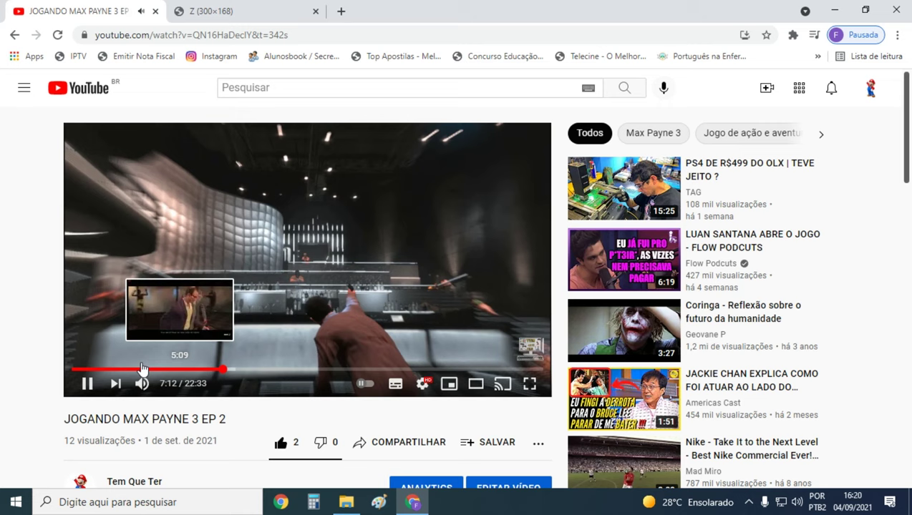
left_click(87, 383)
left_click(824, 7)
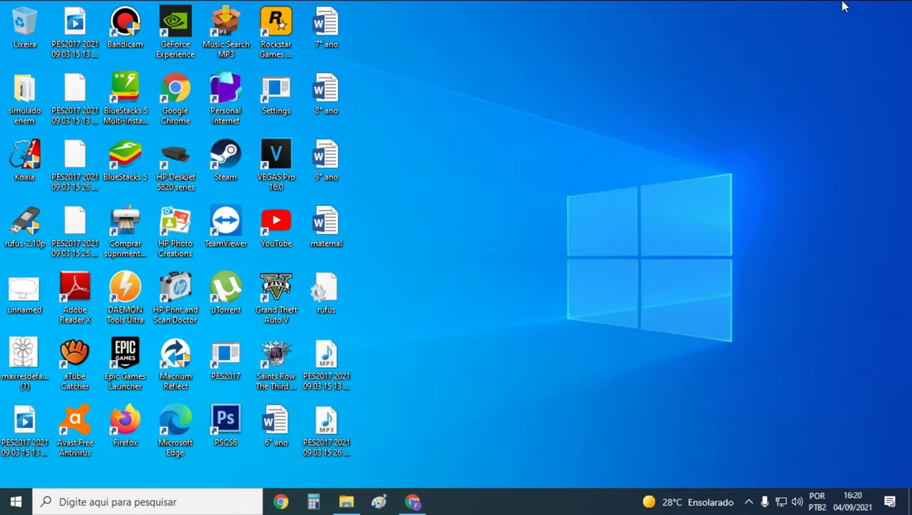
right_click(527, 107)
left_click(555, 141)
right_click(527, 137)
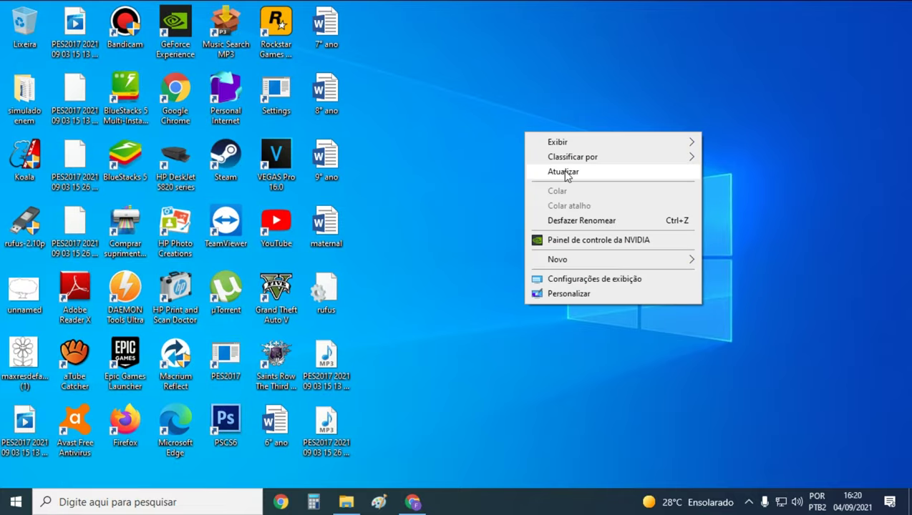
left_click(565, 173)
right_click(546, 158)
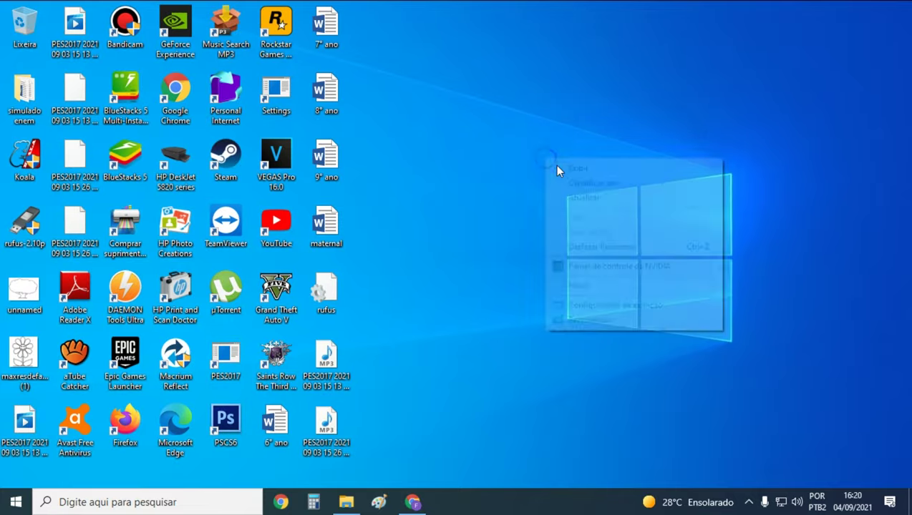
left_click(583, 199)
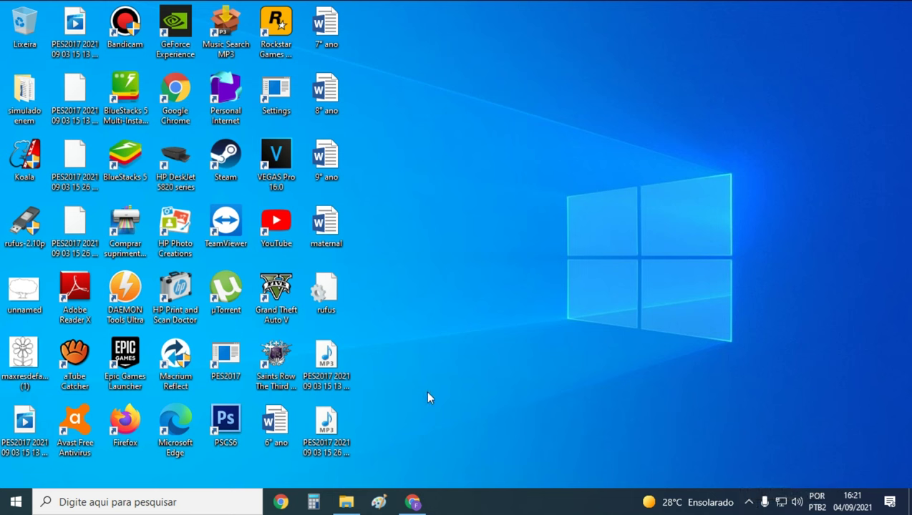
right_click(426, 181)
left_click(474, 227)
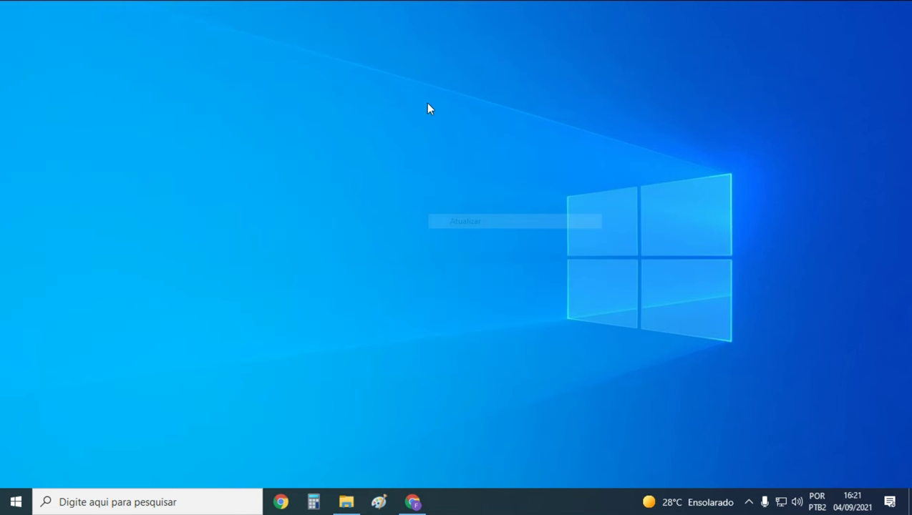
right_click(426, 103)
left_click(481, 143)
right_click(451, 127)
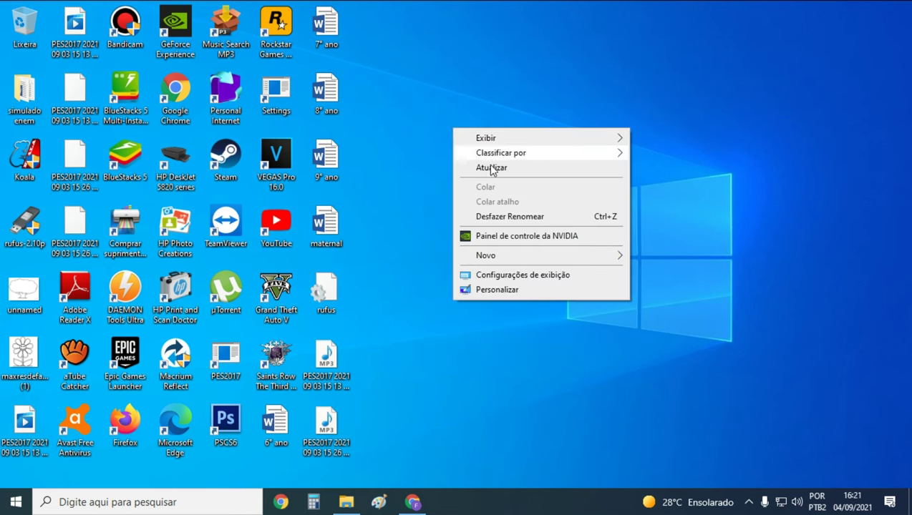
left_click(492, 168)
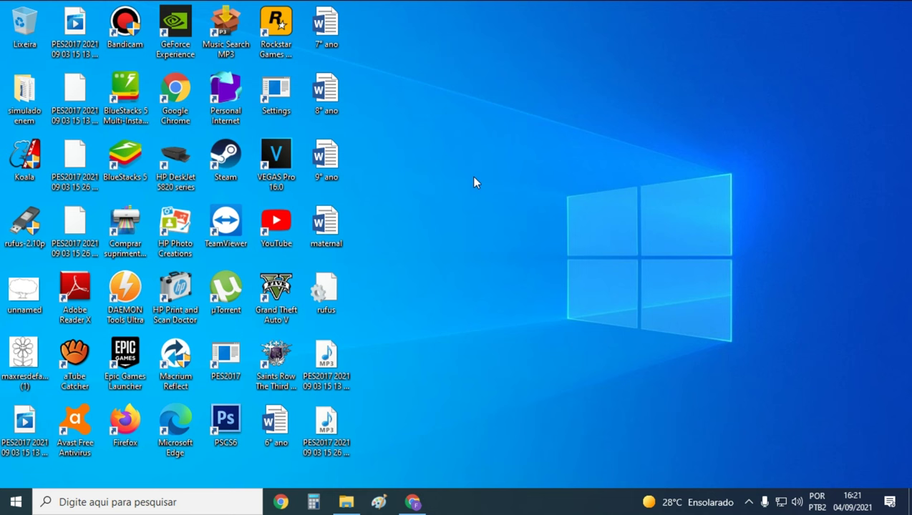
right_click(472, 176)
left_click(501, 212)
Open Device Manager (Gerenciador de Dispositivos) from the properties of Este Computador and reposition its window
key("super+e")
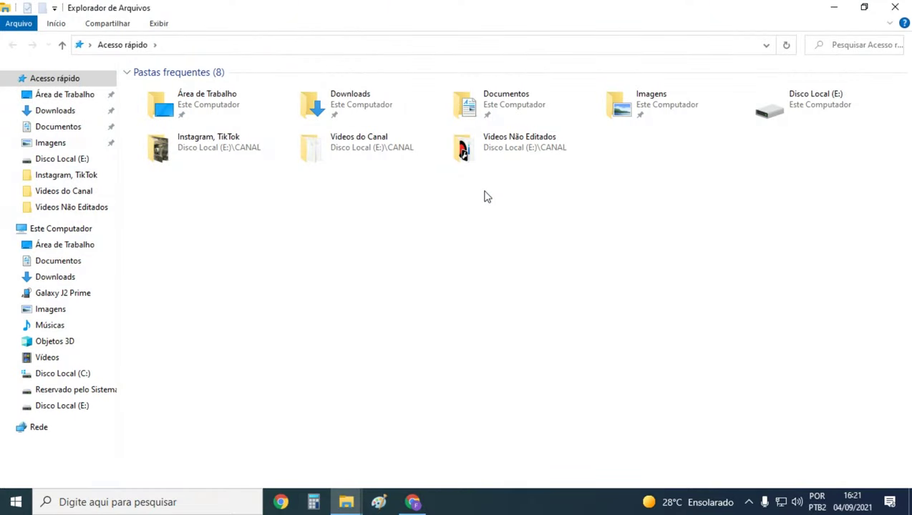
left_click(86, 230)
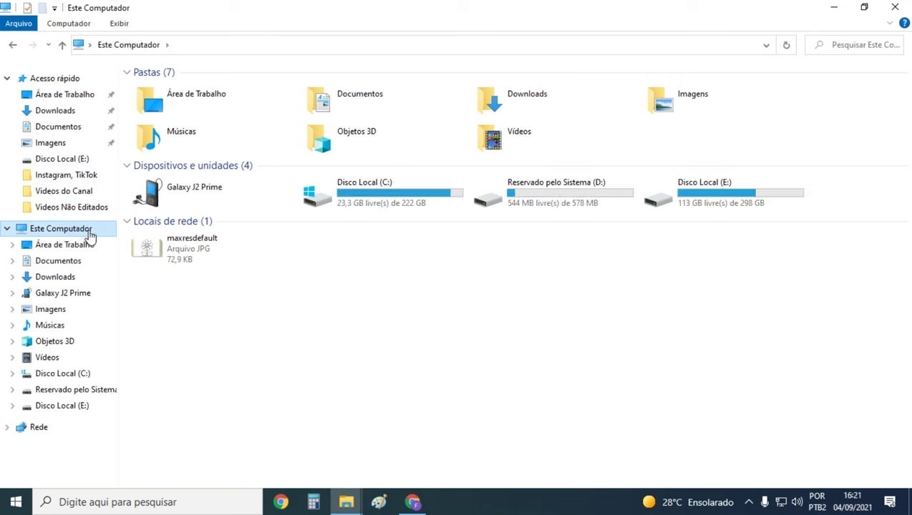
right_click(494, 343)
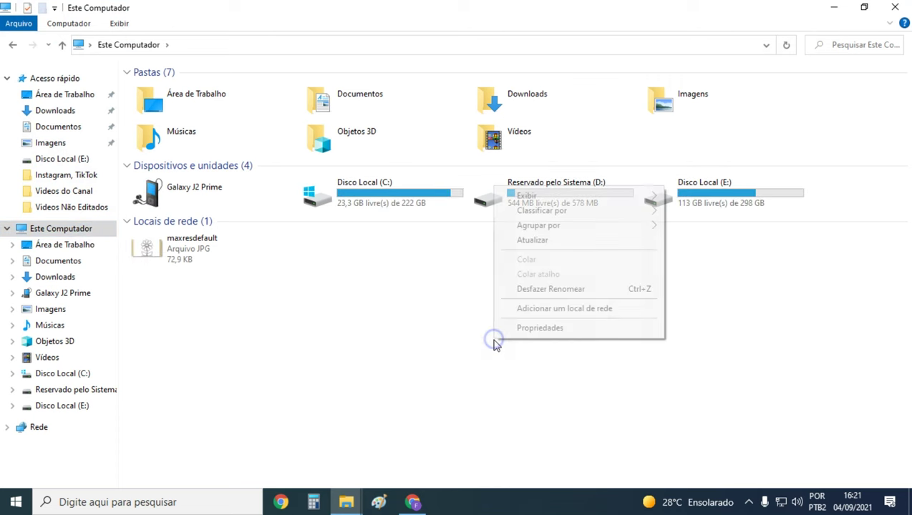
left_click(545, 331)
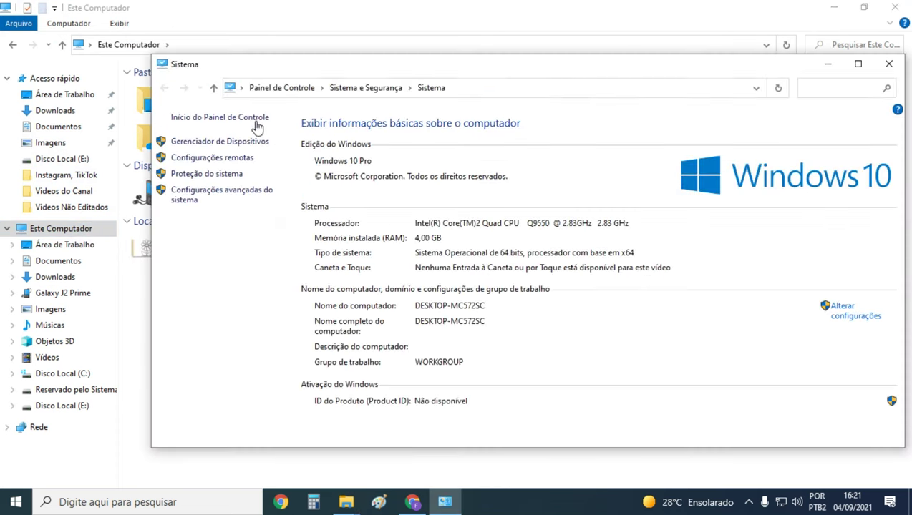
left_click(237, 143)
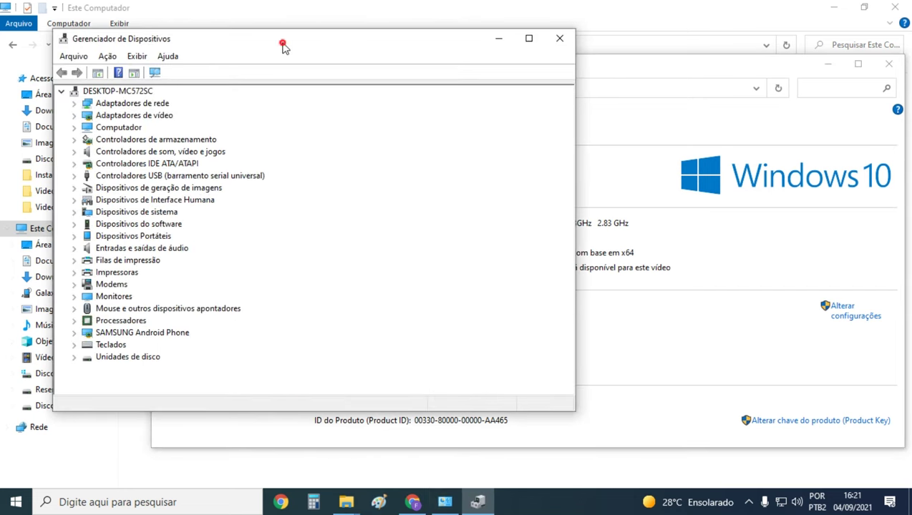
left_click_drag(284, 43, 403, 72)
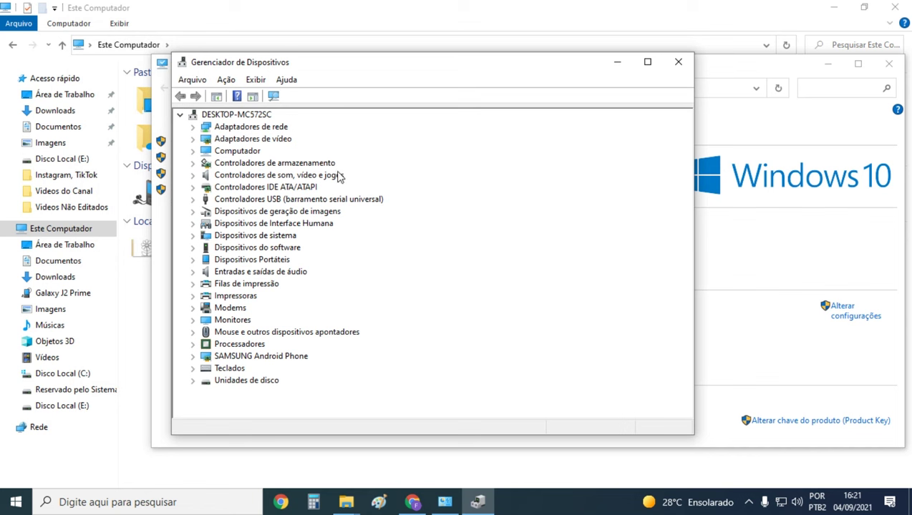
Examine the devices listed under Controladores de som, vídeo e jogos for driver problems, including the NVIDIA and Realtek audio entries
left_click(192, 176)
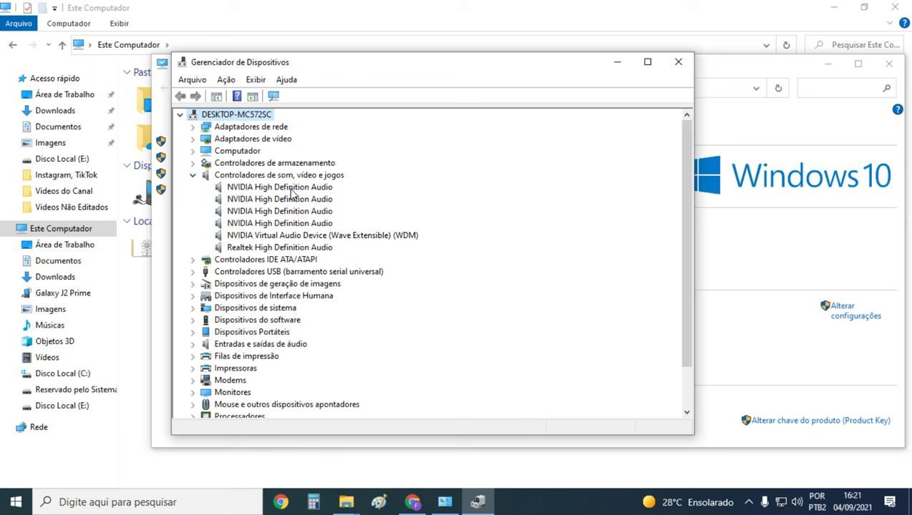
left_click(244, 249)
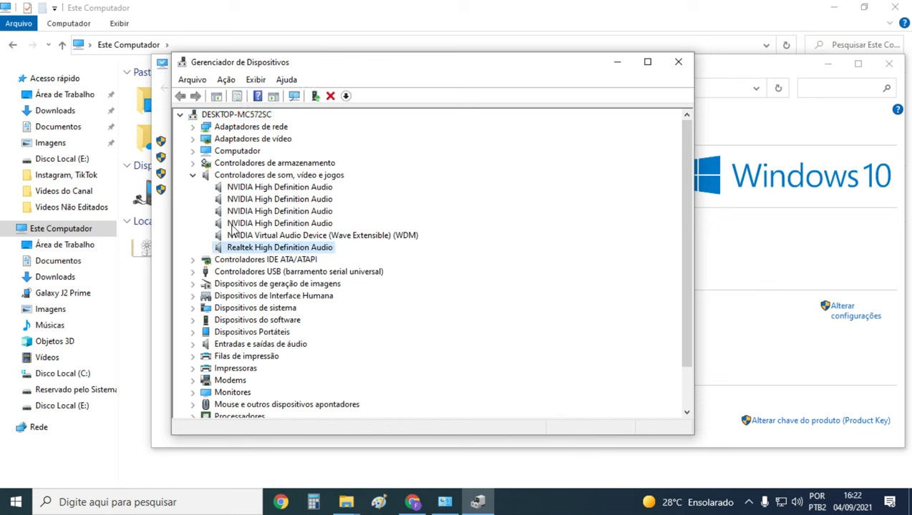
left_click(296, 236)
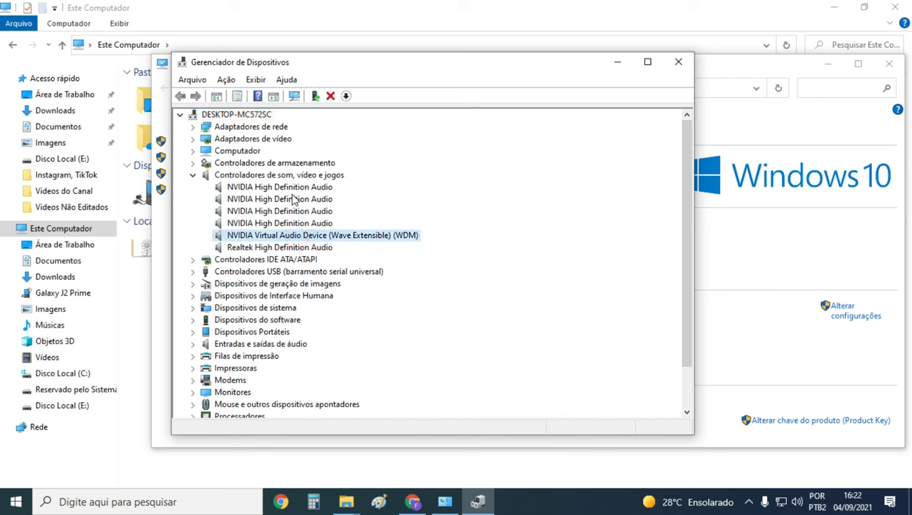
left_click(193, 175)
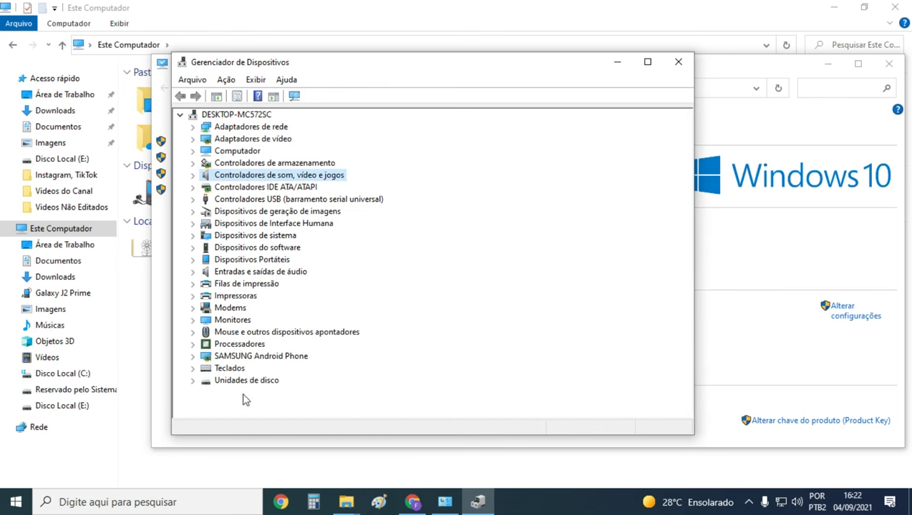
left_click(193, 176)
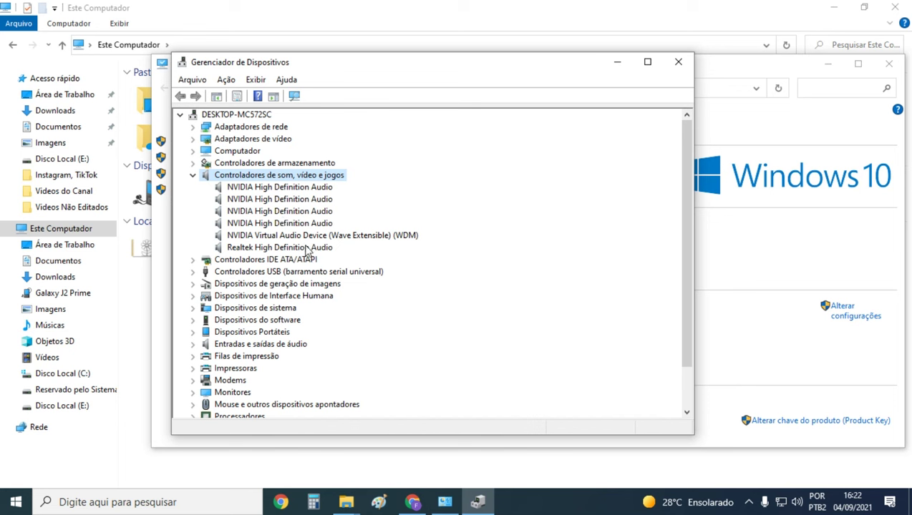
left_click(285, 236)
left_click(284, 212)
left_click(282, 188)
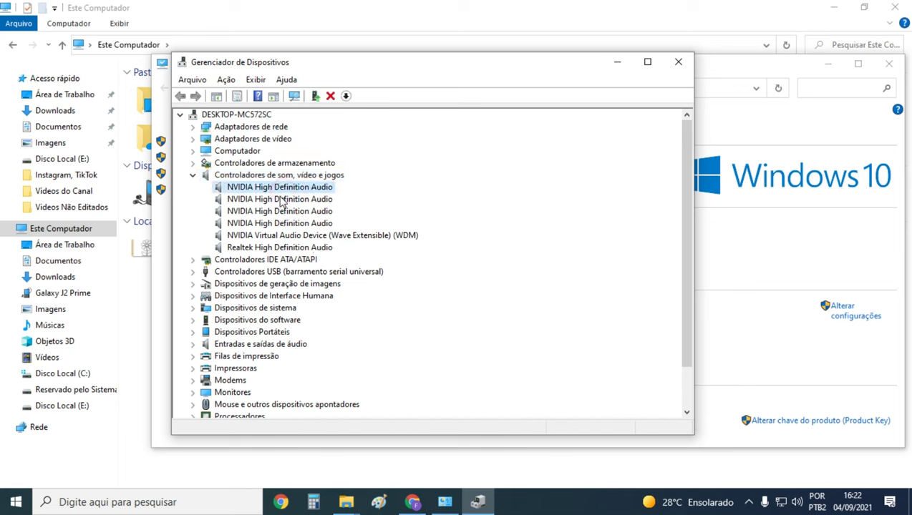
left_click(284, 200)
left_click(284, 212)
left_click(282, 223)
left_click(287, 236)
left_click(292, 247)
Expand Entradas e saídas de áudio and check the Realtek speakers, microphone and digital output entries
scroll(292, 249, "down", 2)
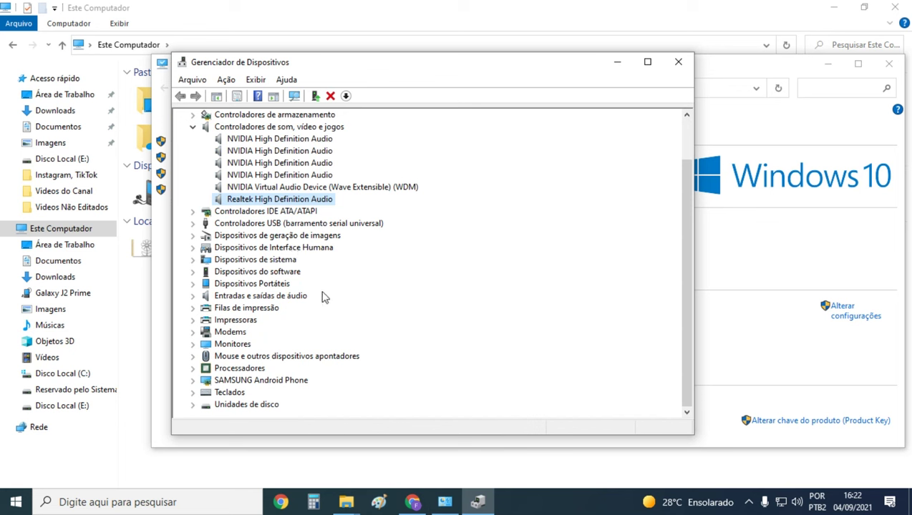
left_click(193, 295)
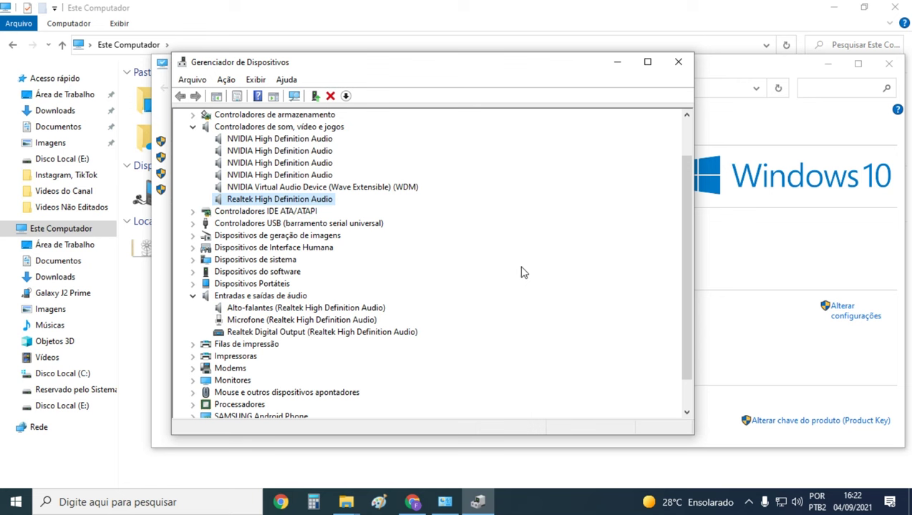
left_click(192, 295)
left_click(193, 296)
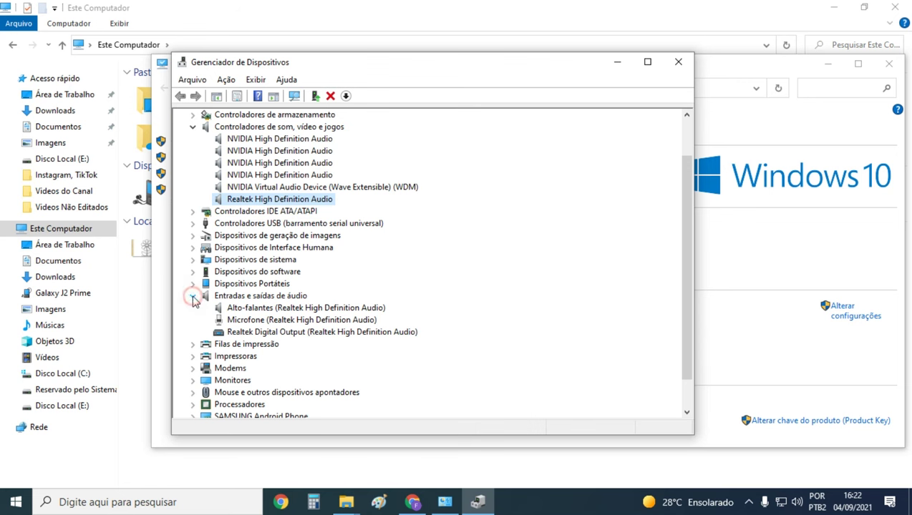
left_click(304, 319)
left_click(277, 309)
left_click(247, 322)
left_click(247, 334)
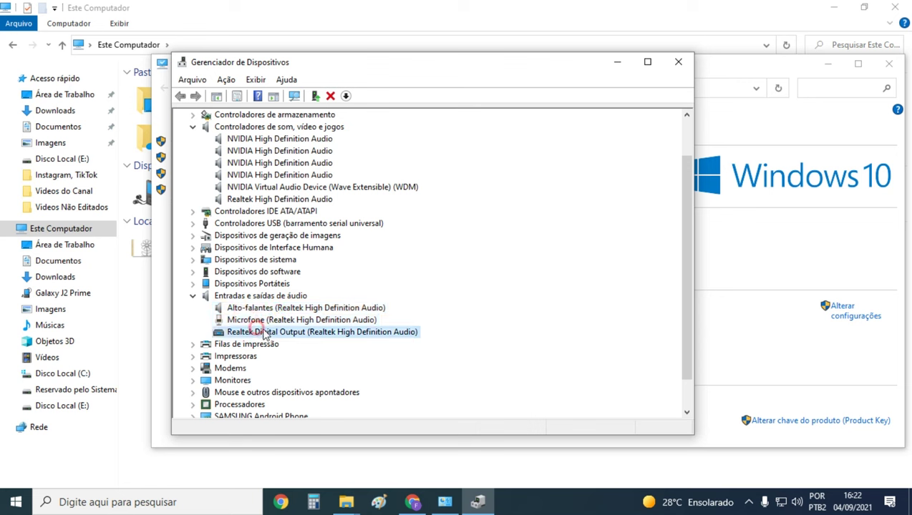
left_click(279, 309)
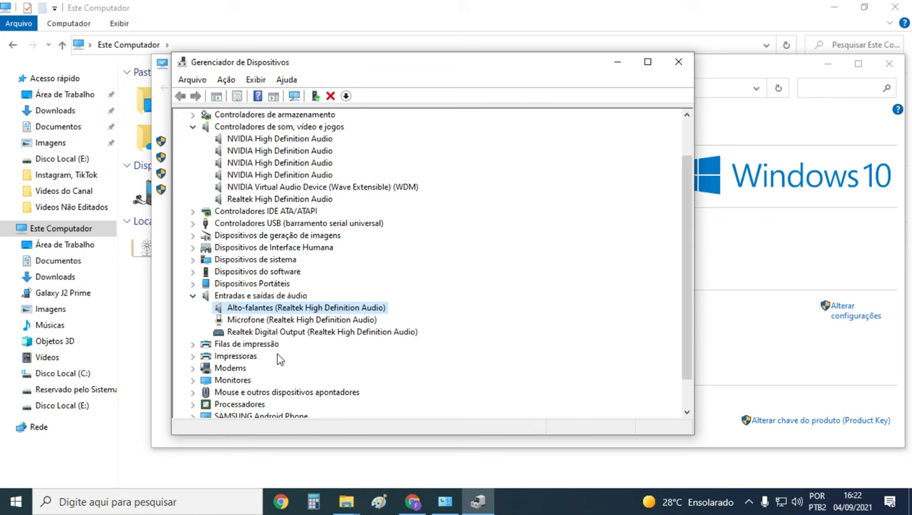
View the driver update option for NVIDIA Virtual Audio Device (Wave Extensible) (WDM) without running it
scroll(239, 378, "down", 1)
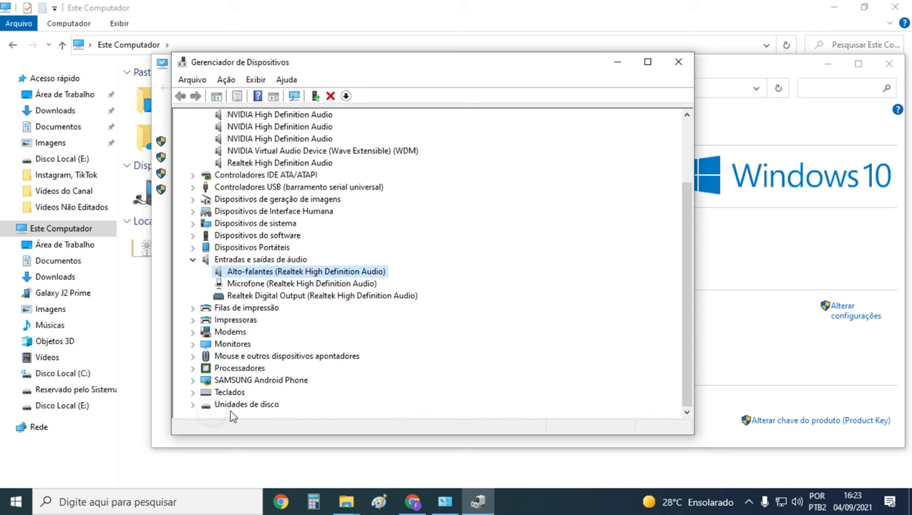
right_click(233, 407)
left_click(453, 352)
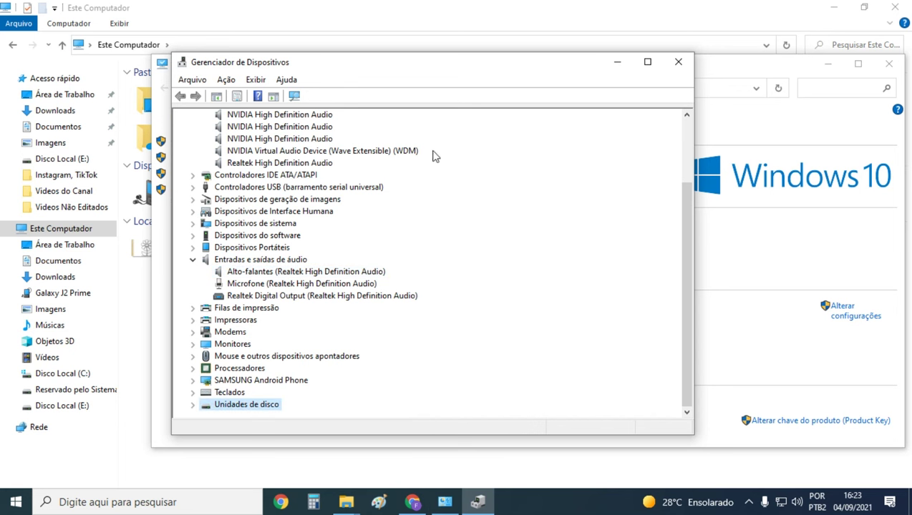
right_click(288, 153)
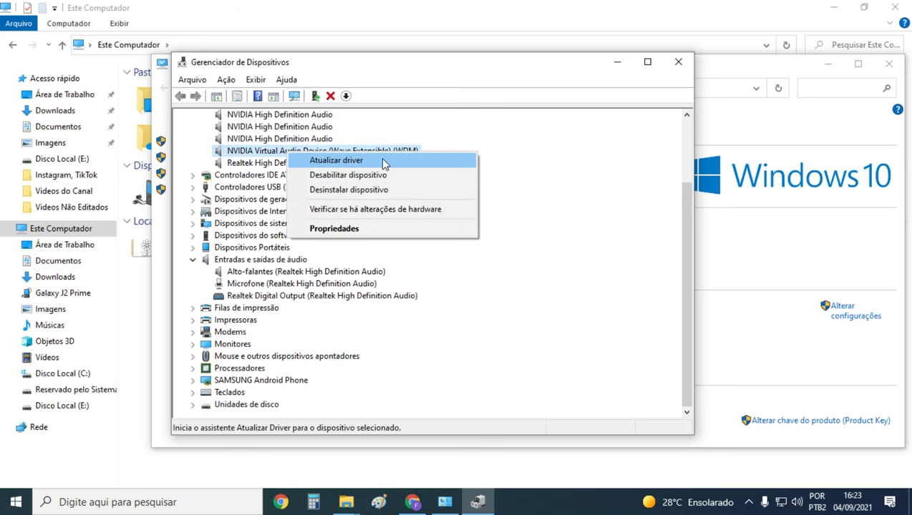
left_click(588, 191)
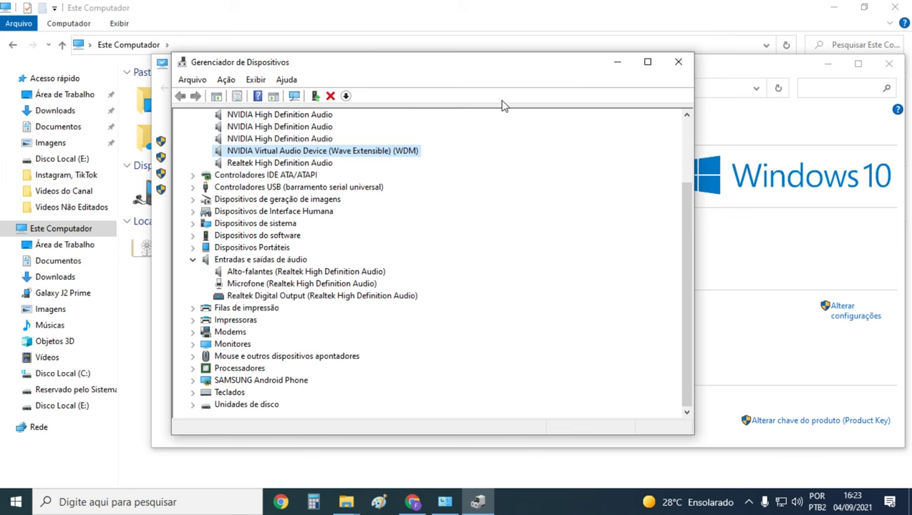
Close Device Manager, the Sistema window and File Explorer to return to the desktop
left_click(678, 64)
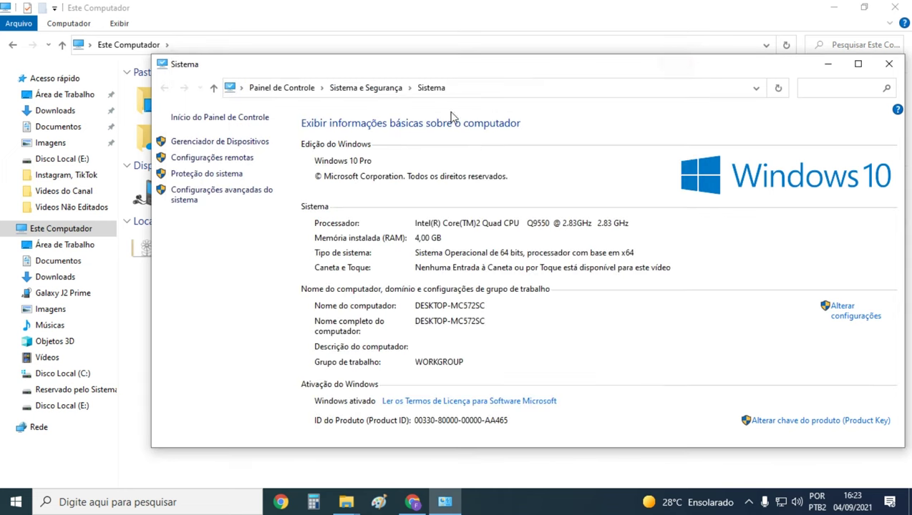
left_click(886, 65)
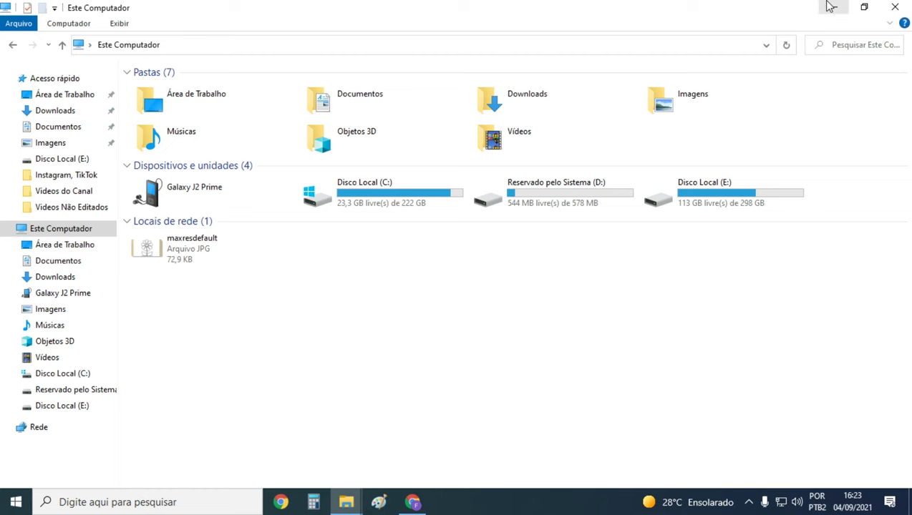
left_click(895, 7)
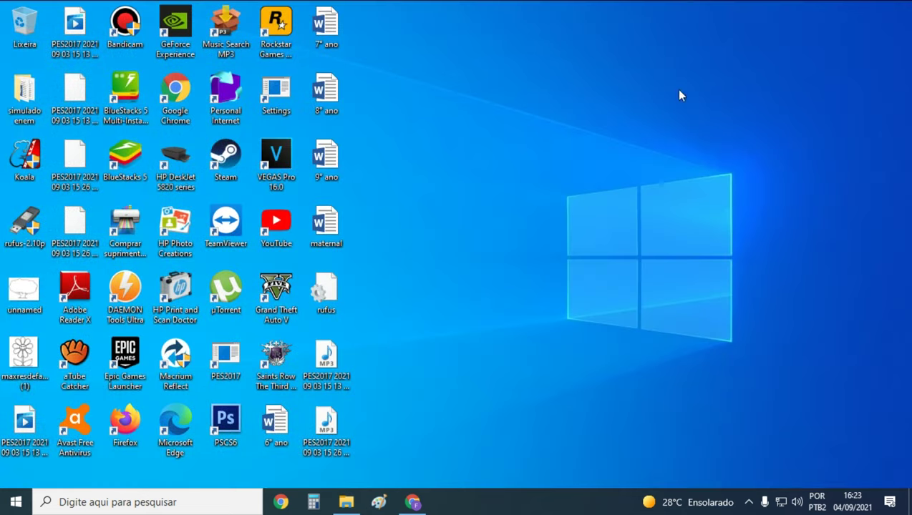
right_click(565, 134)
left_click(586, 172)
right_click(626, 207)
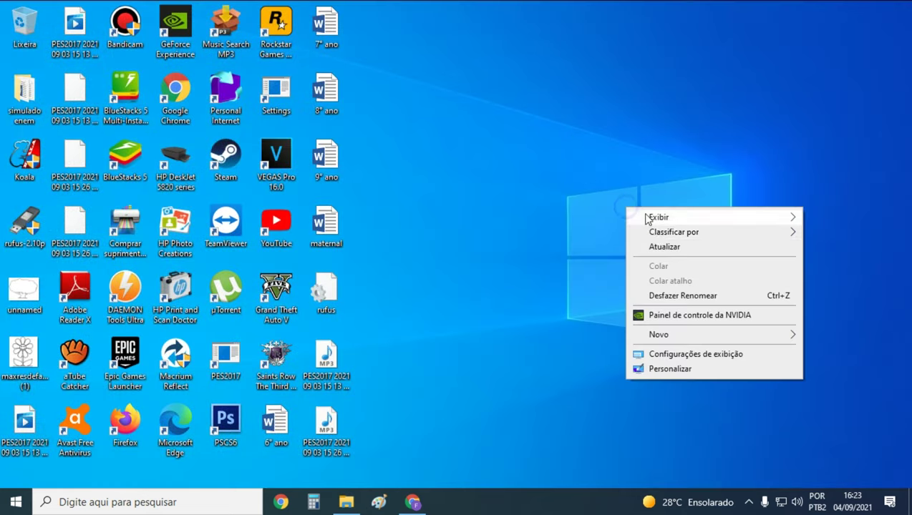
left_click(664, 247)
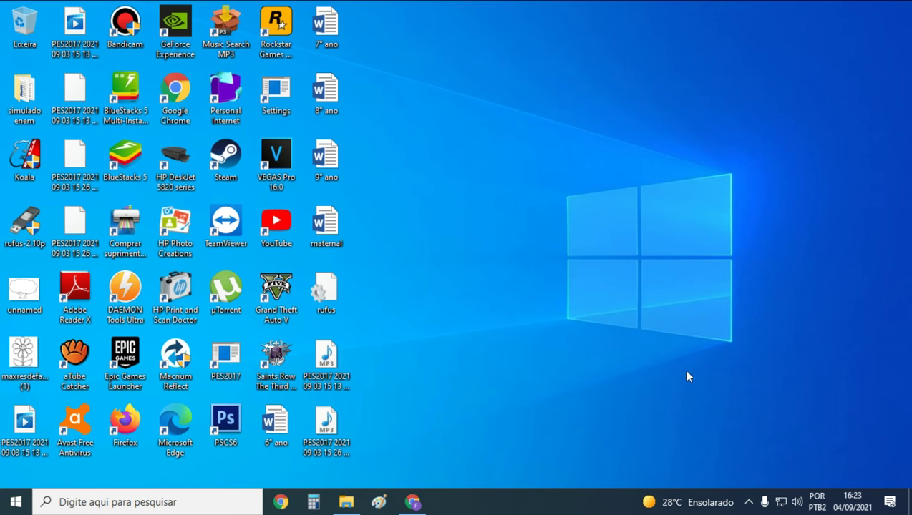
Switch to Chrome to show the audio jack picture, and unmute the Alto-falantes (Realtek High Definition Audio) output
left_click(412, 502)
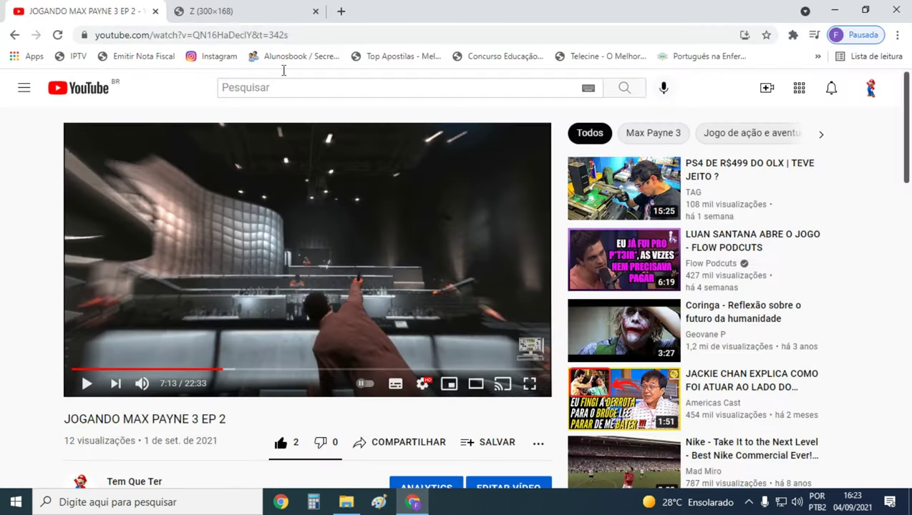
left_click(234, 9)
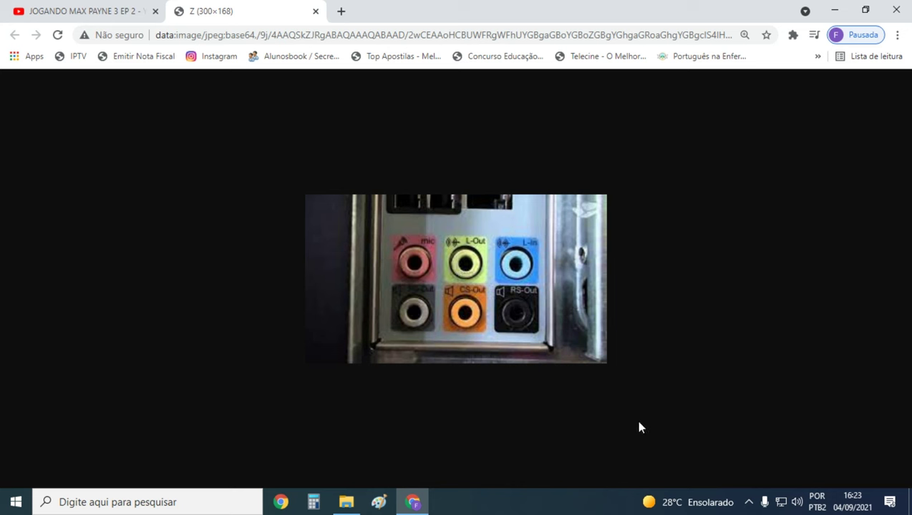
left_click(797, 501)
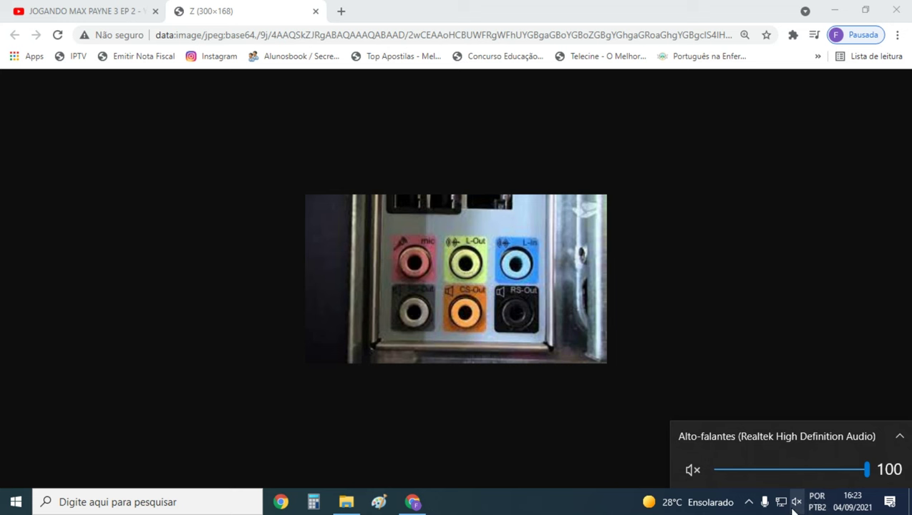
left_click(695, 472)
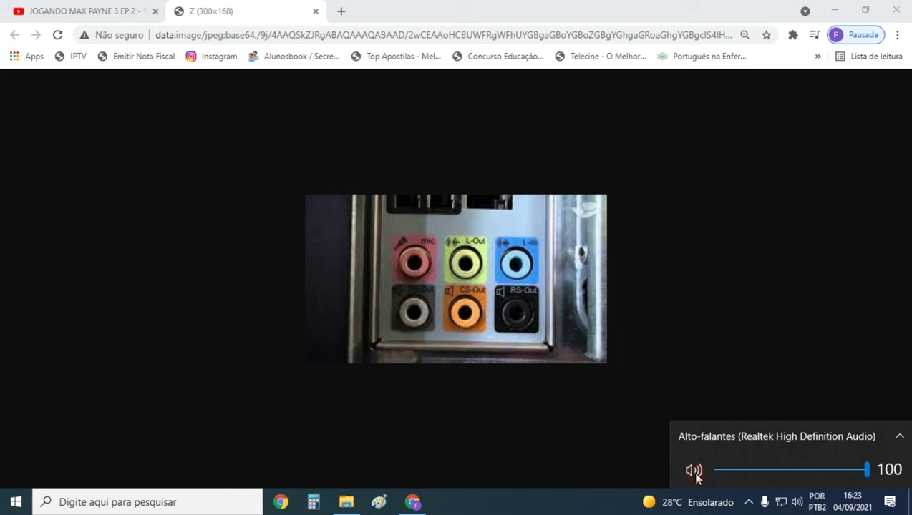
Open the Som playback devices list and view the available options for Realtek Digital Output
left_click(725, 345)
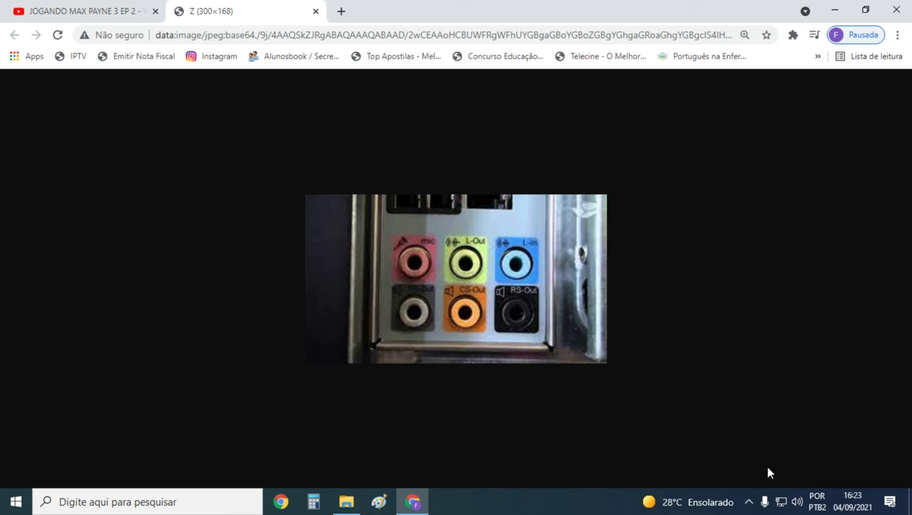
left_click(797, 501)
left_click(799, 504)
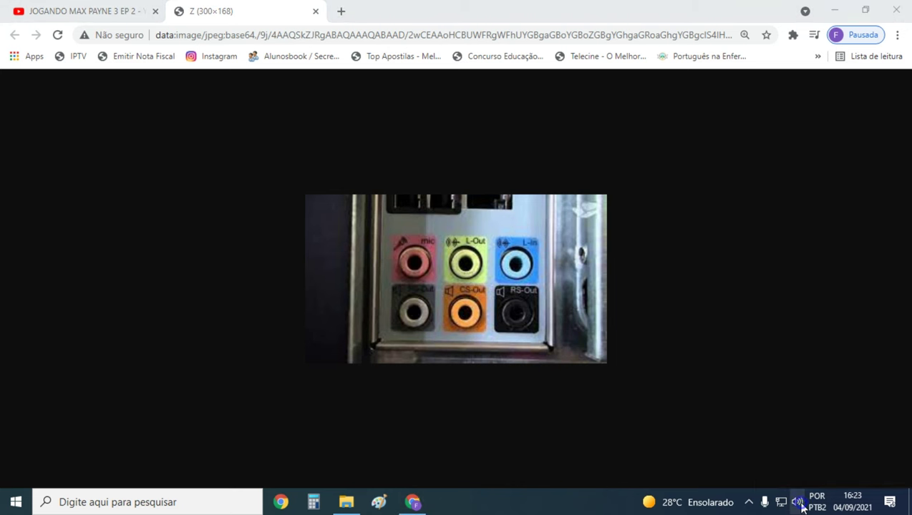
right_click(801, 502)
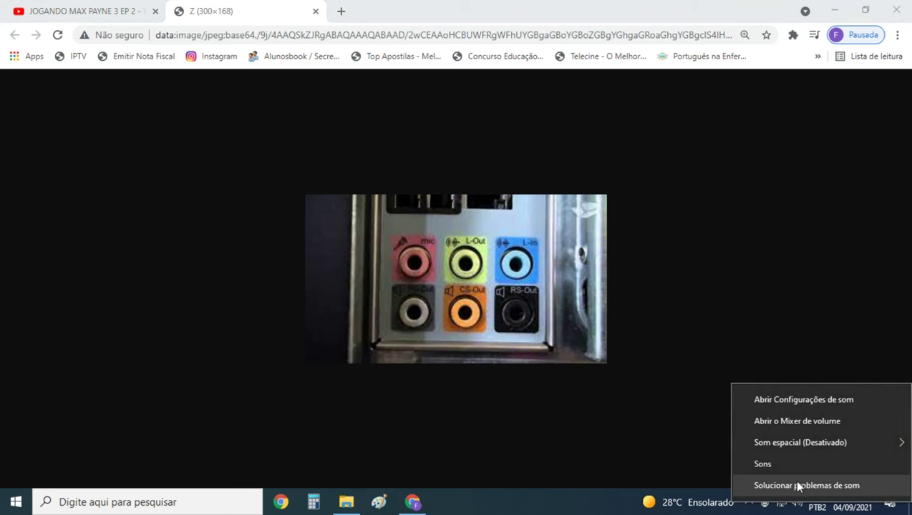
left_click(763, 466)
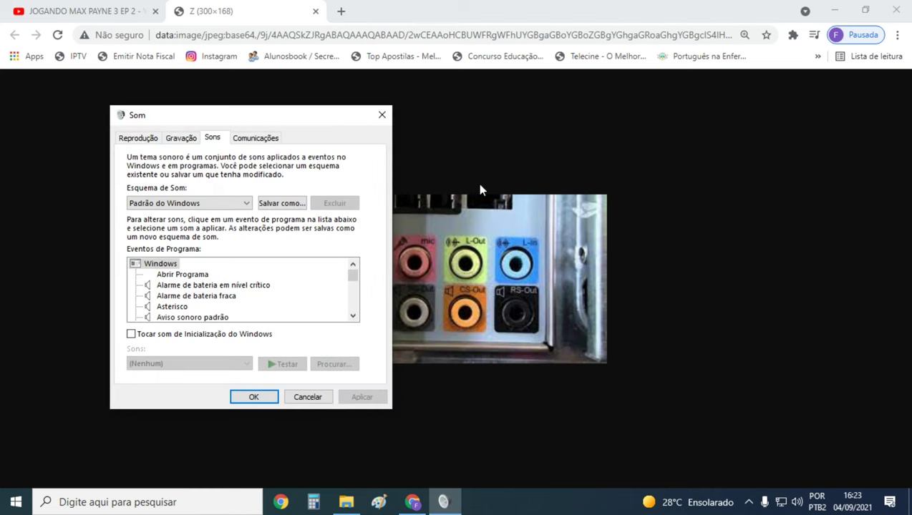
left_click(142, 143)
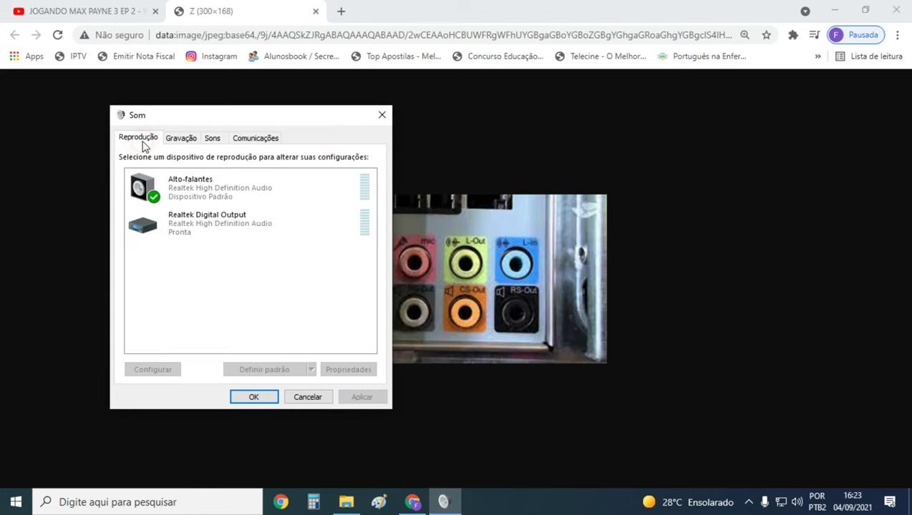
left_click(161, 225)
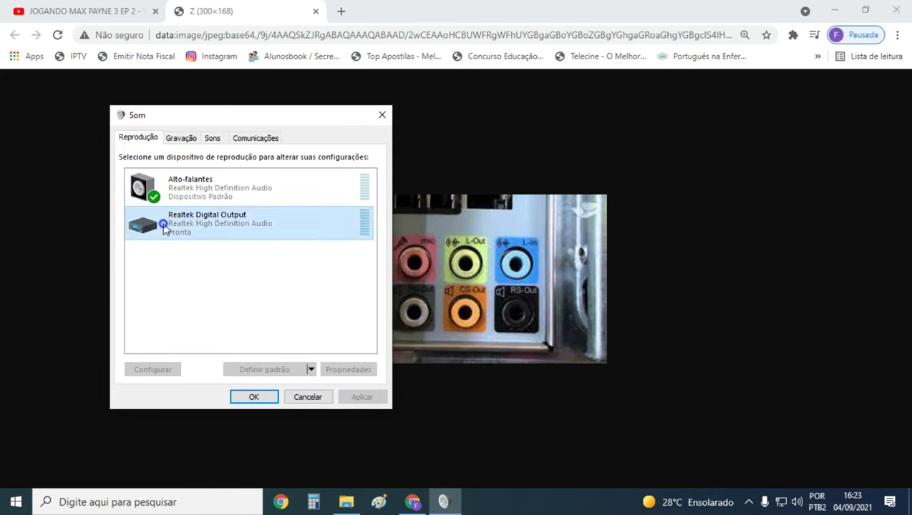
right_click(155, 227)
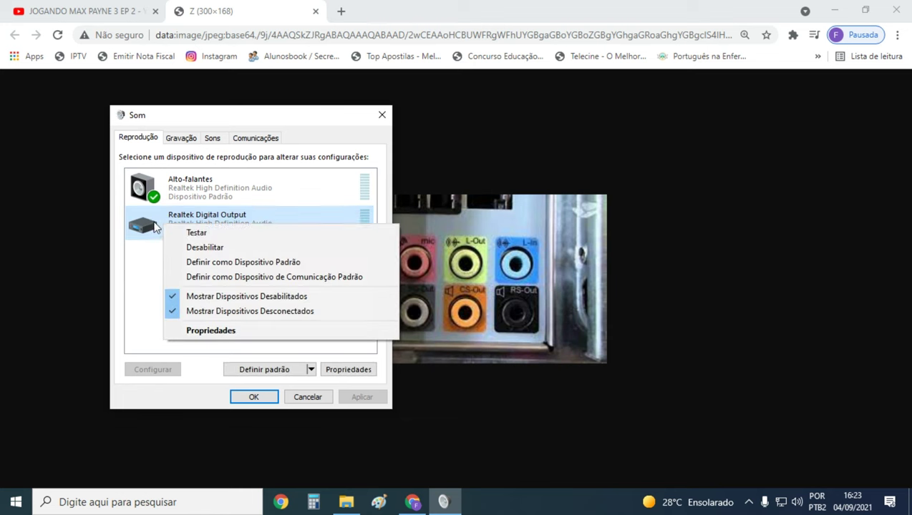
Point out the green L-Out jack in the picture, check the speaker volume, and close the Som dialog
left_click(473, 266)
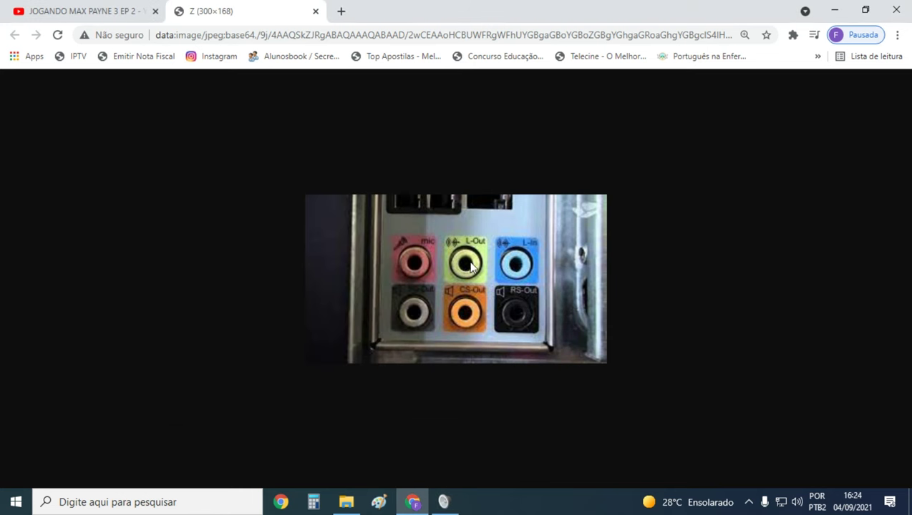
left_click(443, 502)
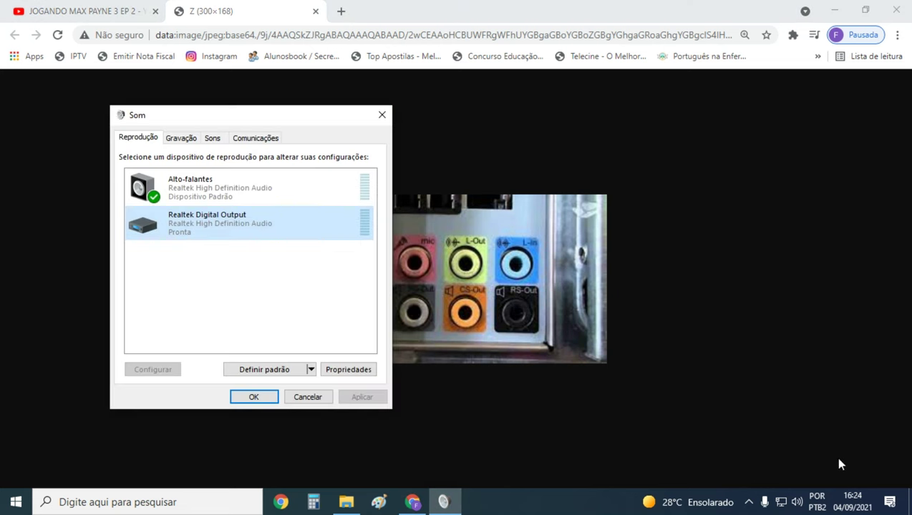
left_click(797, 503)
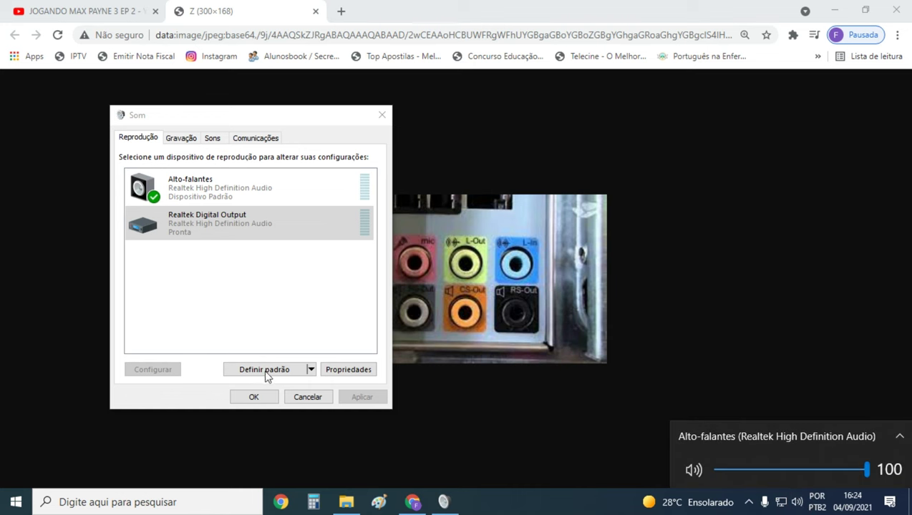
left_click(270, 404)
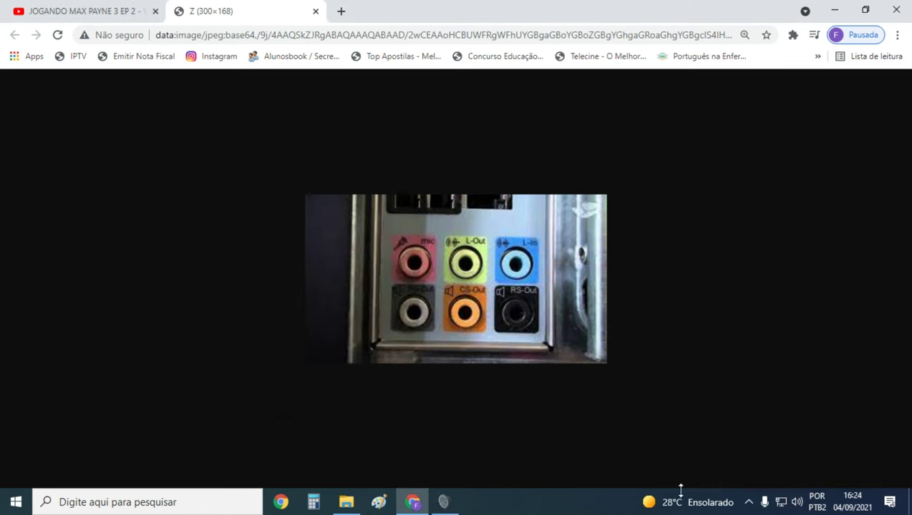
left_click(796, 500)
left_click(847, 391)
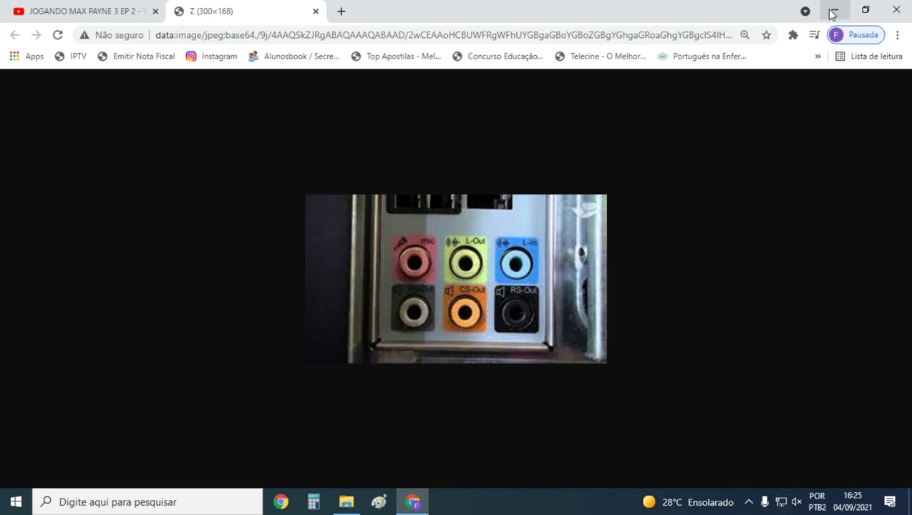
Close the audio jack picture tab and minimize Chrome to return to the desktop
left_click(316, 11)
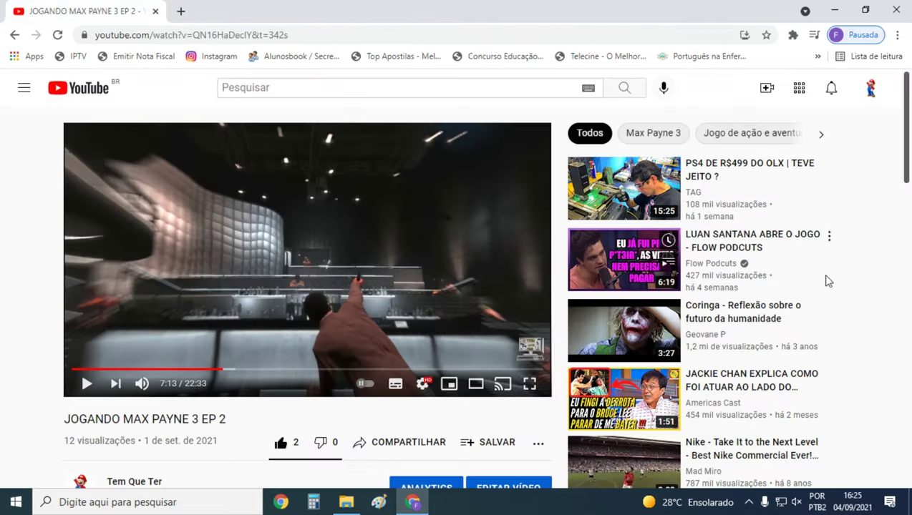
left_click(836, 11)
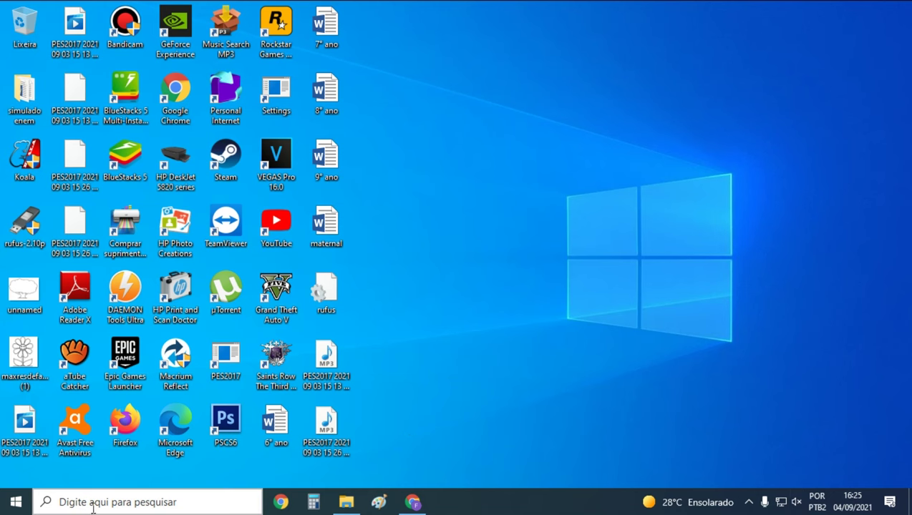
left_click(113, 495)
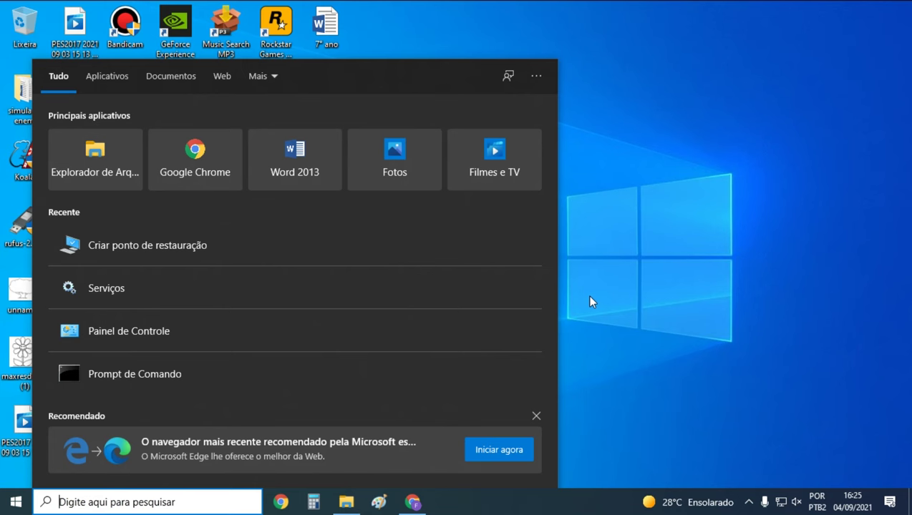
left_click(625, 222)
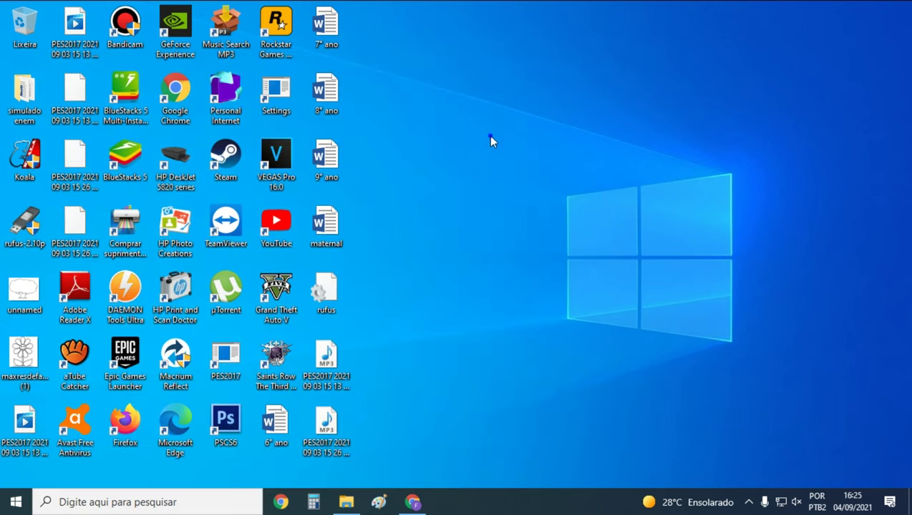
right_click(491, 140)
left_click(494, 178)
Search Windows for "sevices", open the Serviços app from the results, and close its window
left_click(172, 505)
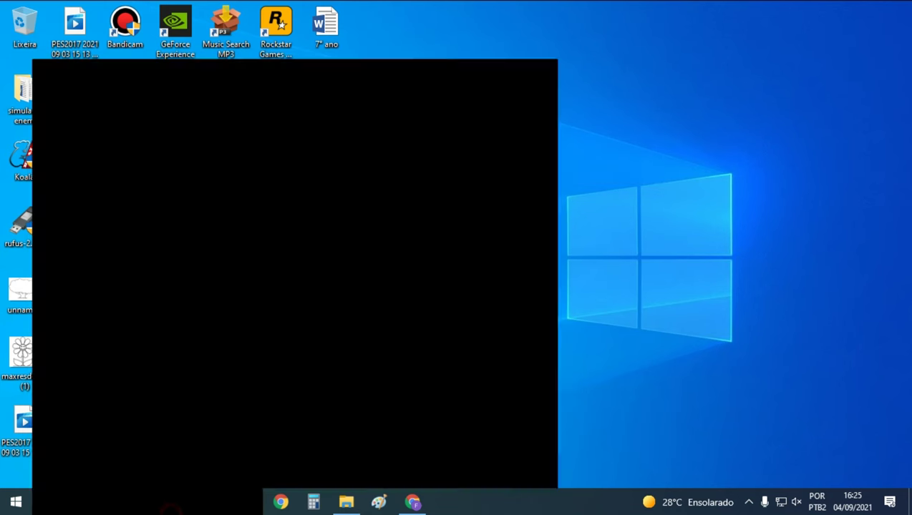
type("se")
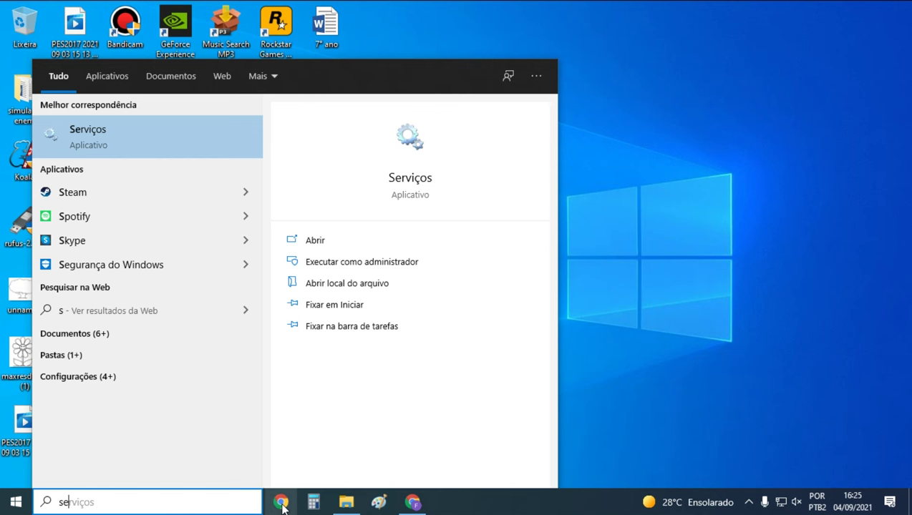
type("vi")
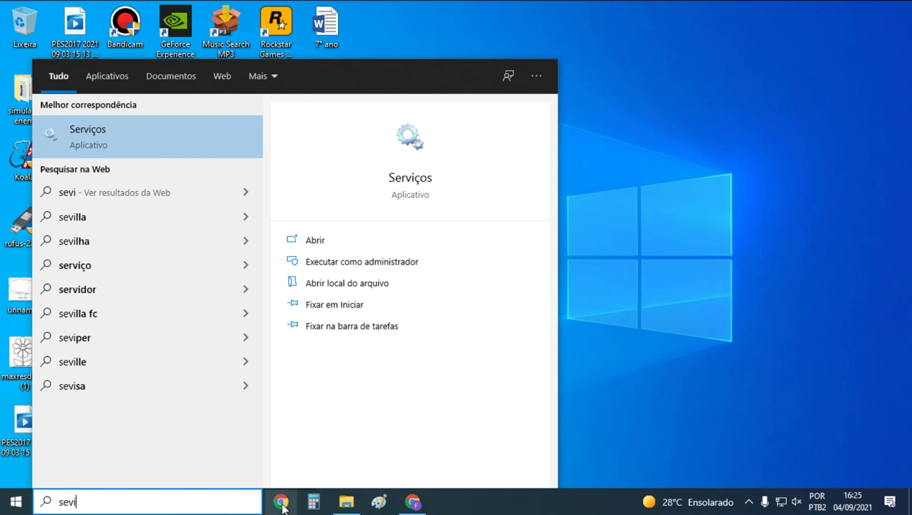
key("BackSpace")
key("BackSpace")
type("rviços")
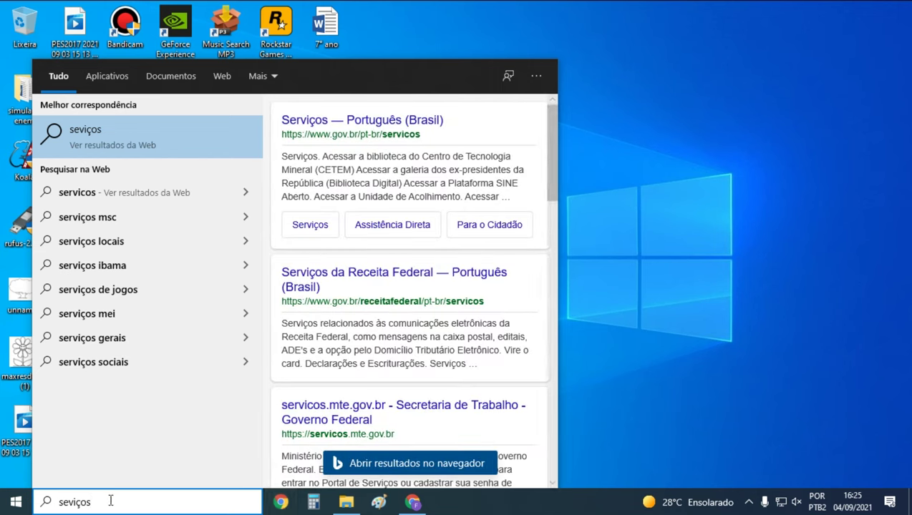
key("BackSpace")
key("BackSpace")
key("BackSpace")
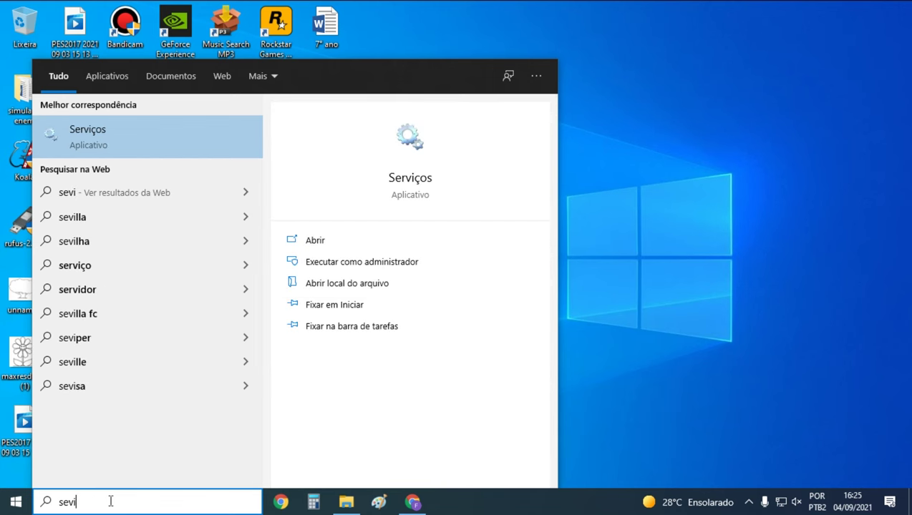
type("ces")
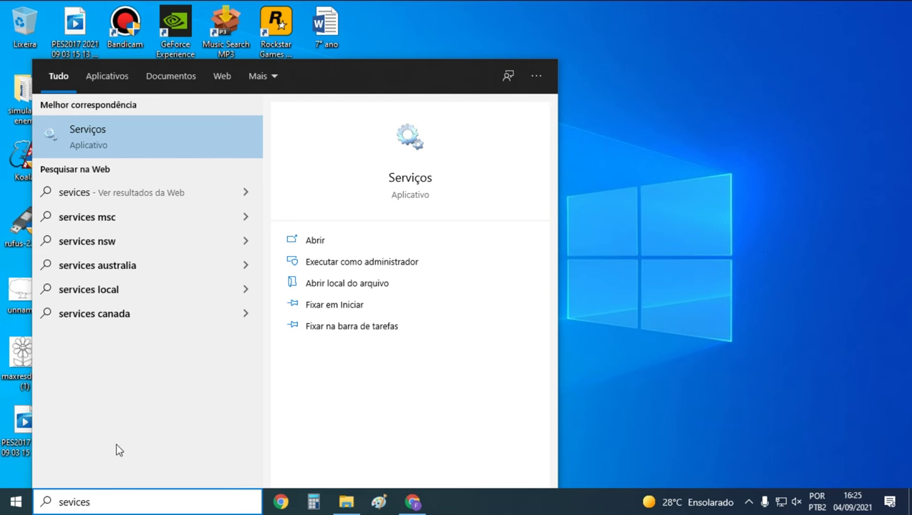
left_click(134, 143)
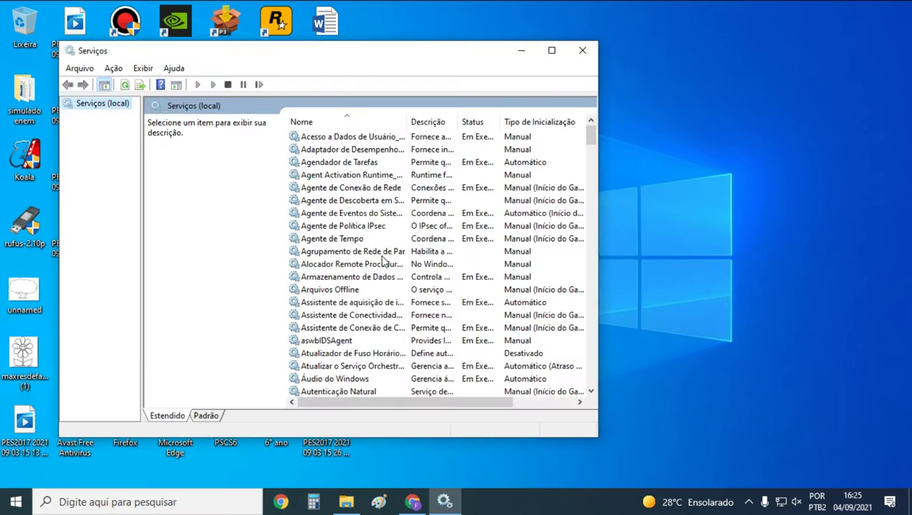
scroll(342, 167, "down", 3)
scroll(343, 167, "up", 3)
left_click(582, 51)
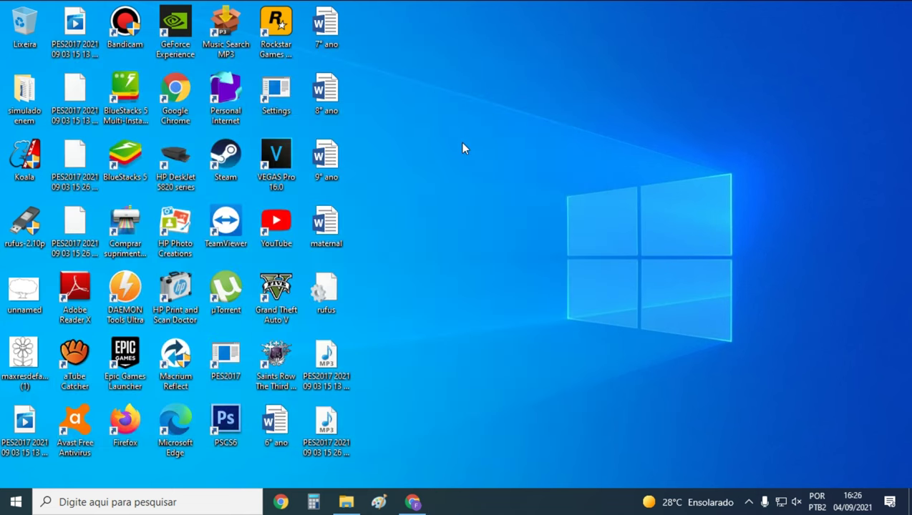
Run services.msc and open the properties of the Áudio do Windows service
key("super+r")
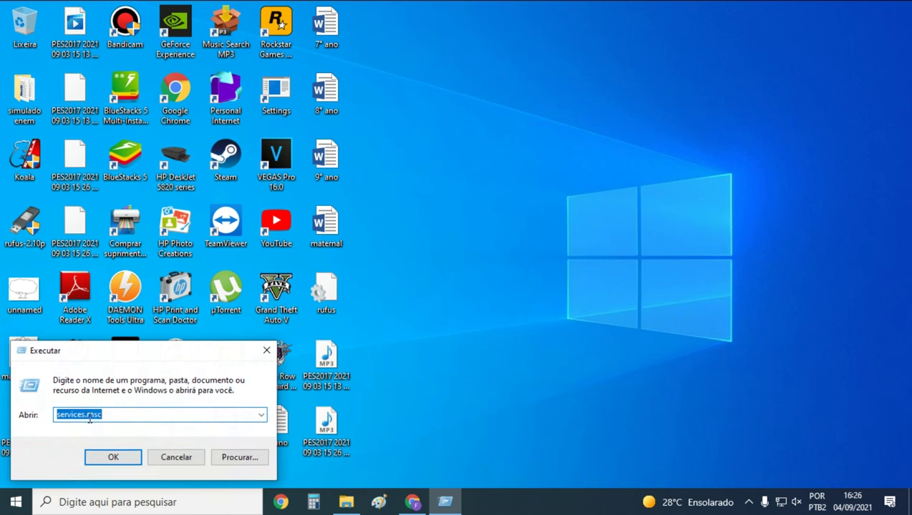
left_click(113, 459)
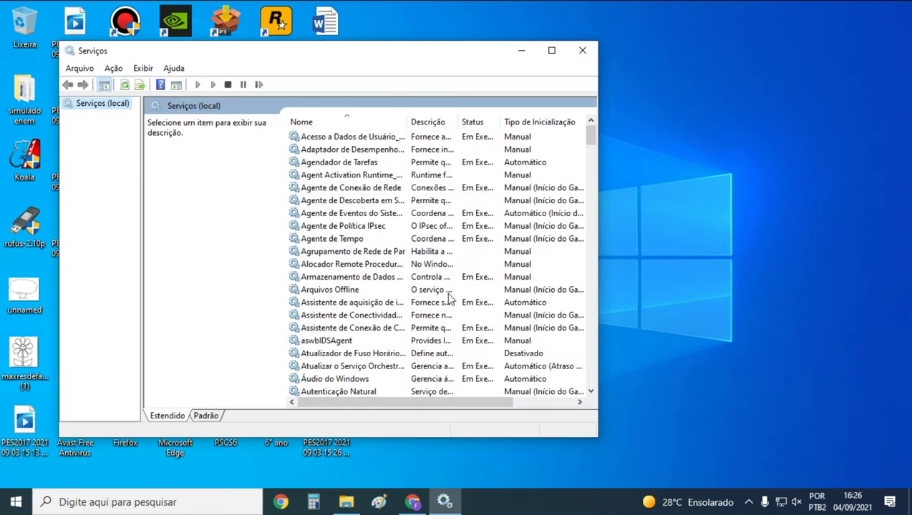
scroll(350, 315, "down", 1)
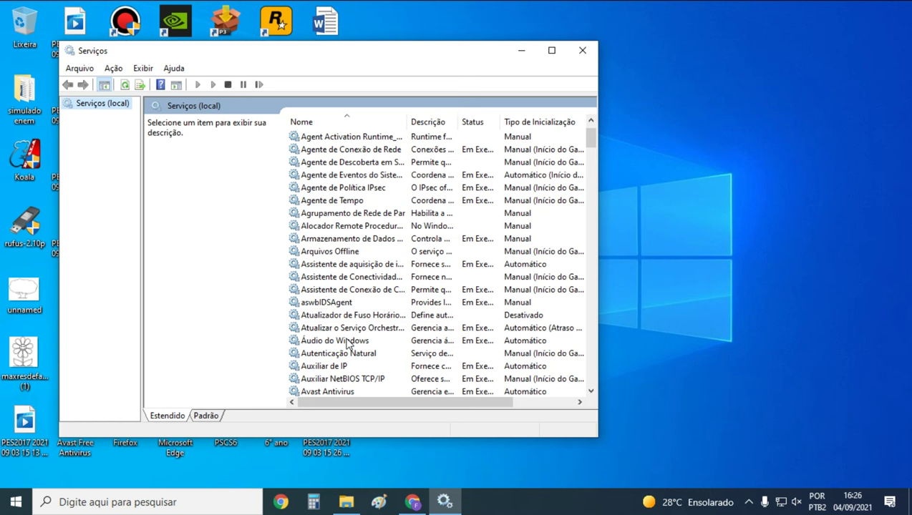
double_click(345, 342)
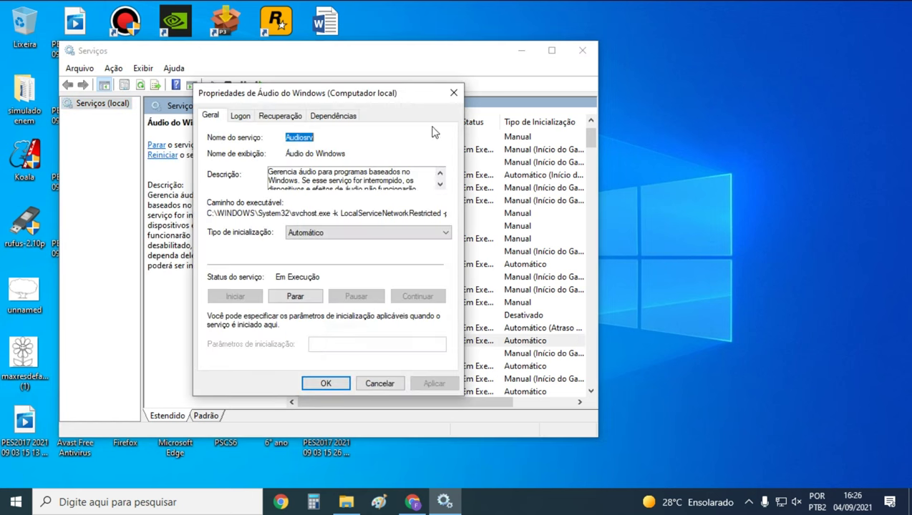
left_click(454, 93)
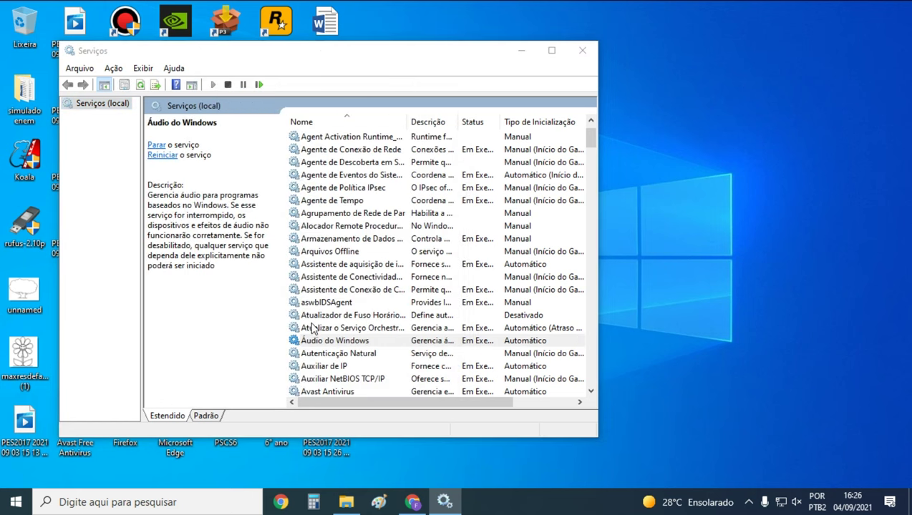
double_click(348, 343)
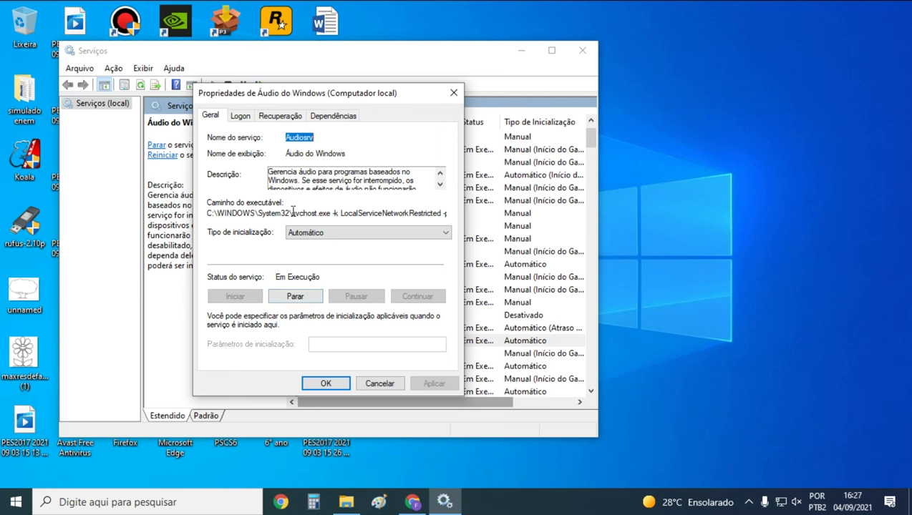
Examine the executable path of the Áudio do Windows service, highlighting the svchost.exe -k LocalServiceNetworkRestricted -p portion
left_click_drag(292, 212, 333, 209)
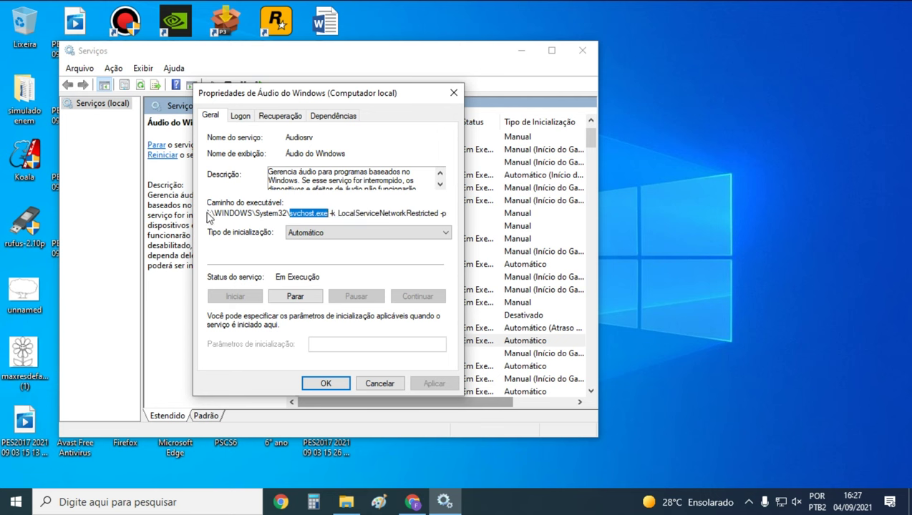
left_click_drag(247, 213, 468, 233)
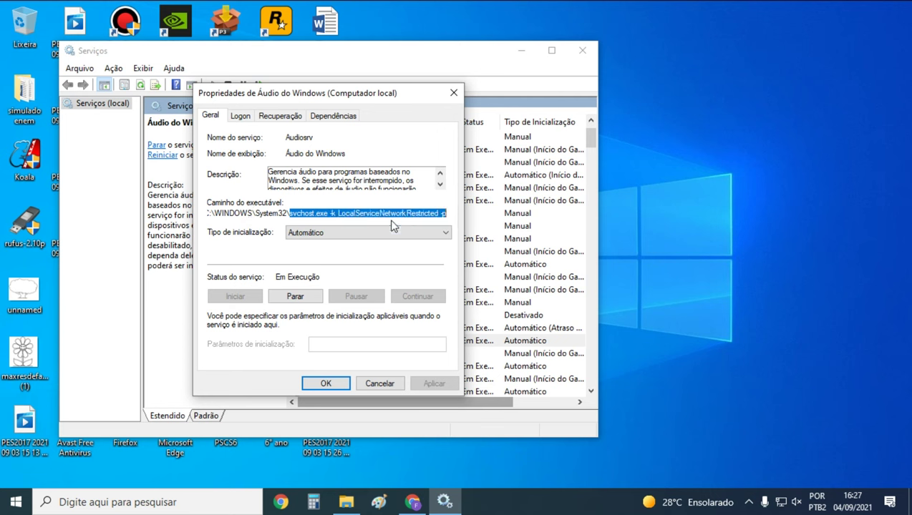
left_click(308, 210)
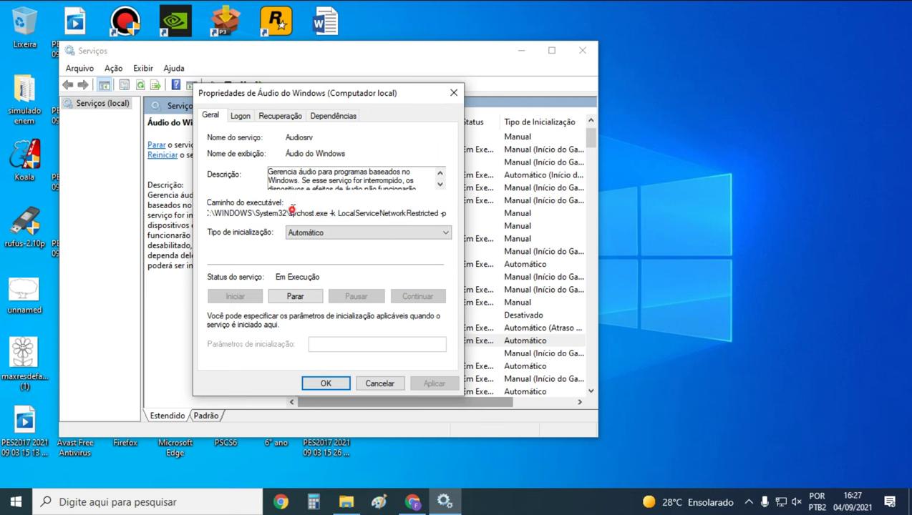
left_click_drag(292, 210, 354, 211)
left_click(386, 211)
Display the logon settings of the Áudio do Windows service
left_click(240, 116)
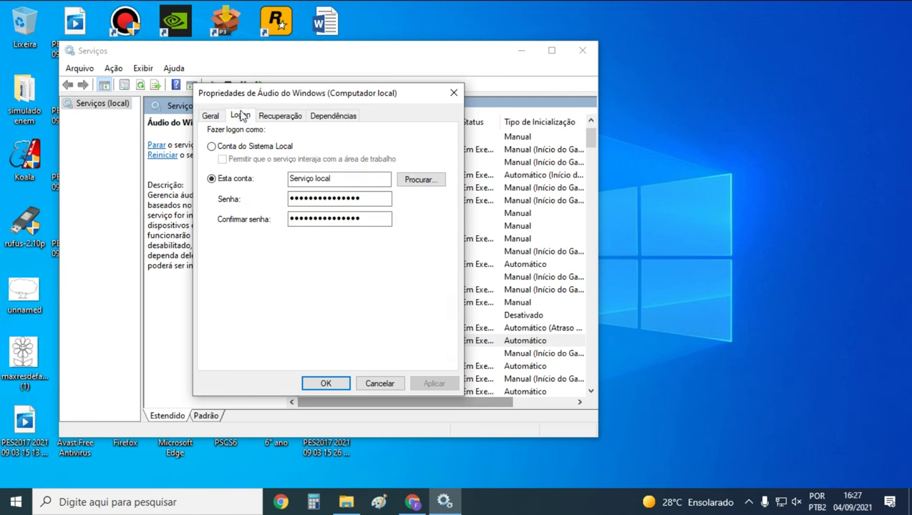
left_click(211, 116)
left_click(240, 116)
Unmute the Realtek High Definition Audio speakers briefly and mute them again
left_click(799, 506)
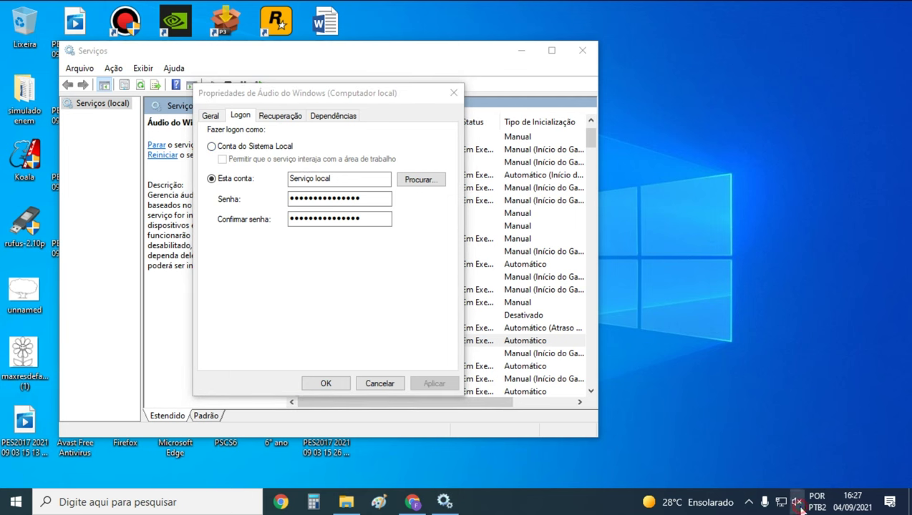
left_click(693, 470)
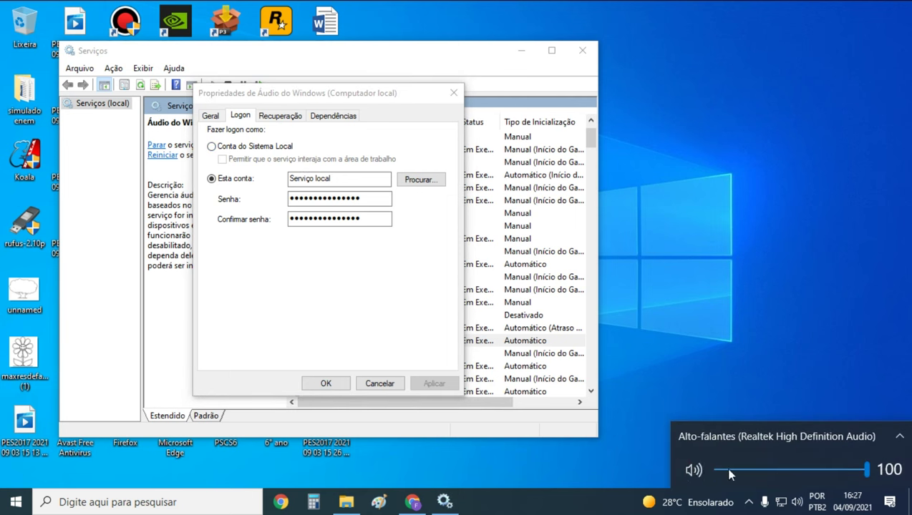
left_click(804, 386)
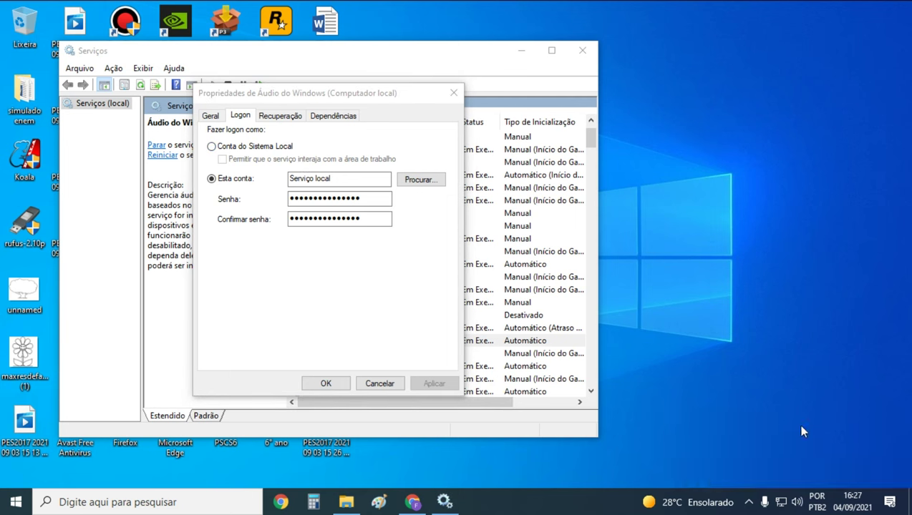
left_click(797, 506)
left_click(696, 474)
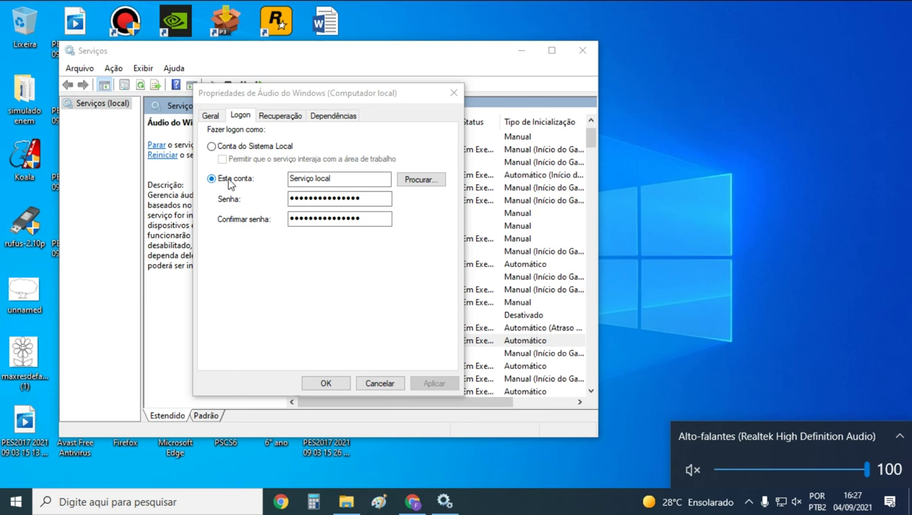
Highlight the service's logon account and both password fields for review, and close the properties and Serviços windows
left_click(340, 179)
left_click_drag(340, 179, 286, 179)
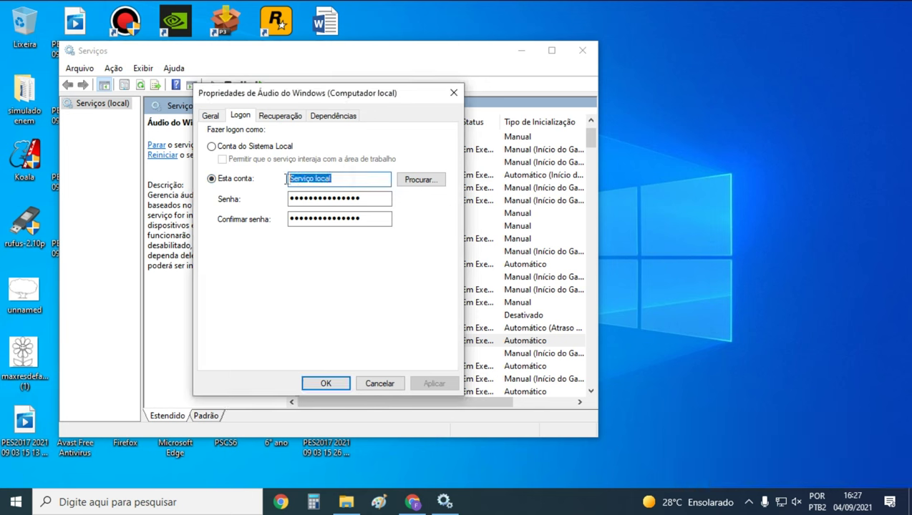
double_click(373, 198)
double_click(371, 219)
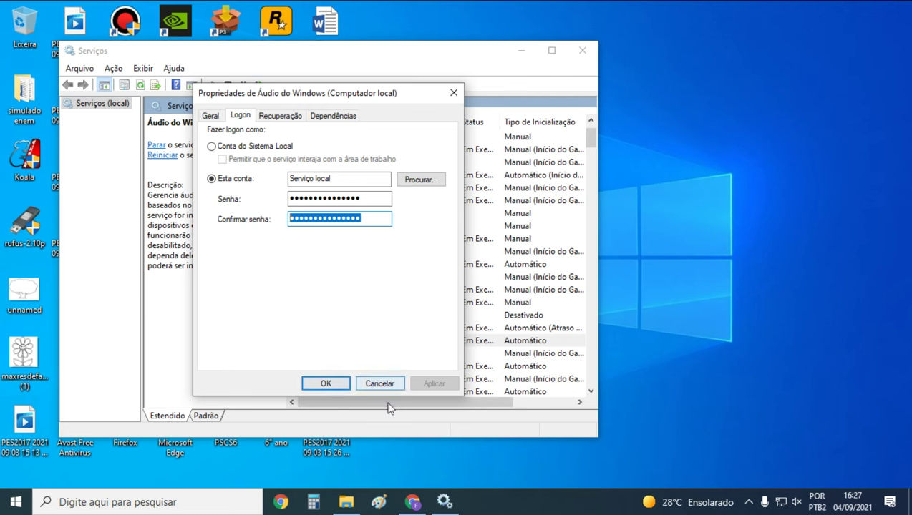
left_click(454, 93)
left_click(582, 50)
right_click(505, 143)
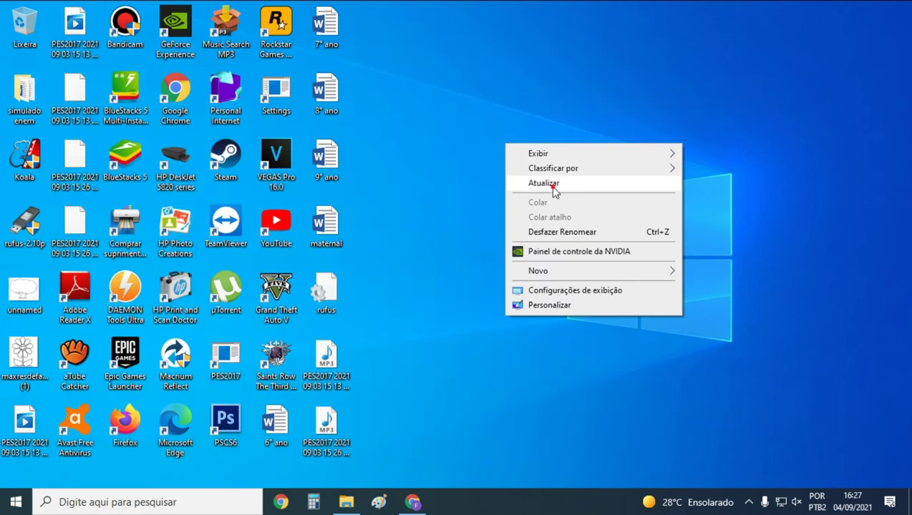
left_click(553, 184)
right_click(460, 118)
left_click(487, 161)
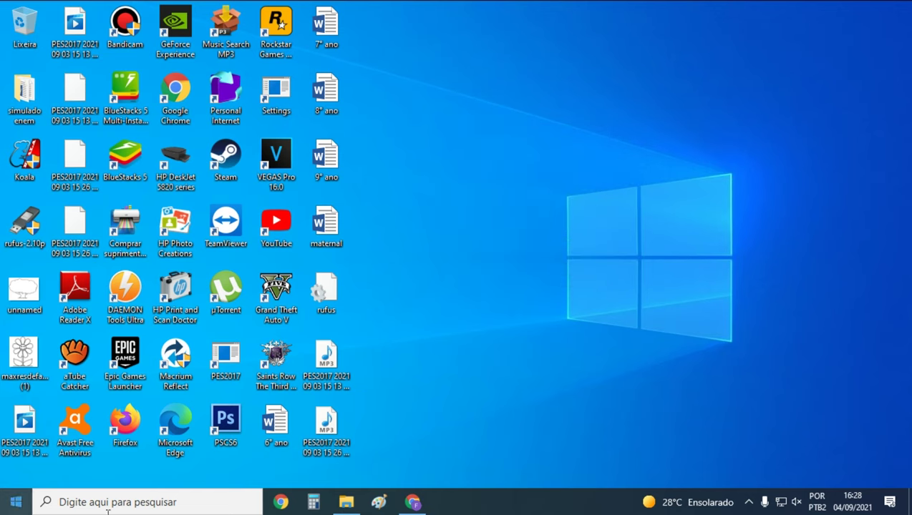
right_click(506, 158)
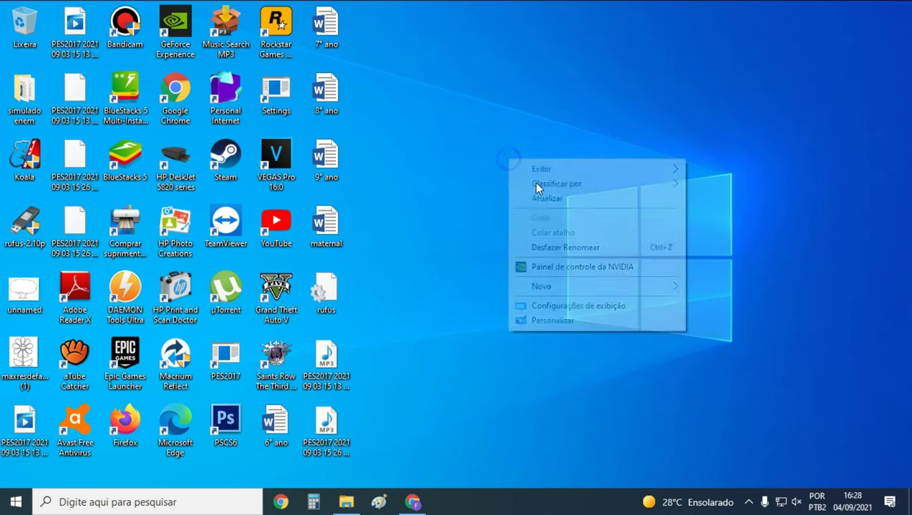
left_click(537, 197)
right_click(435, 103)
left_click(470, 143)
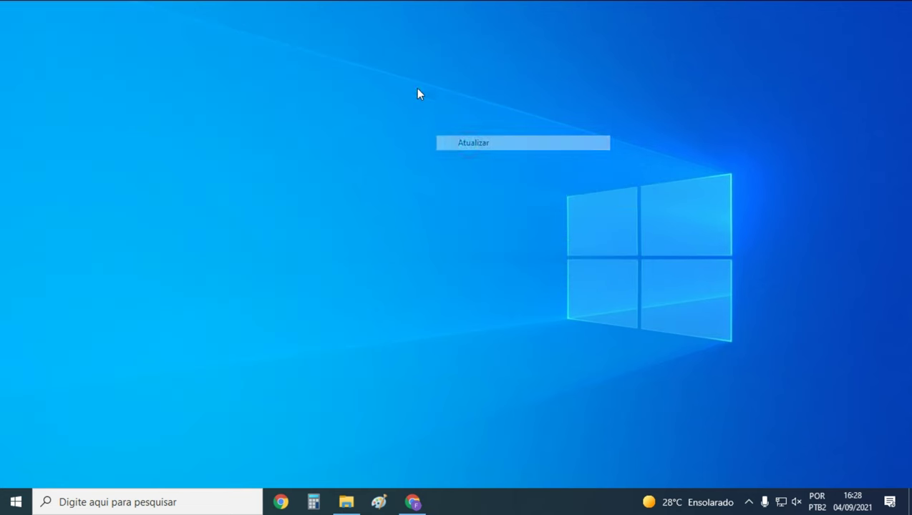
right_click(403, 70)
left_click(448, 112)
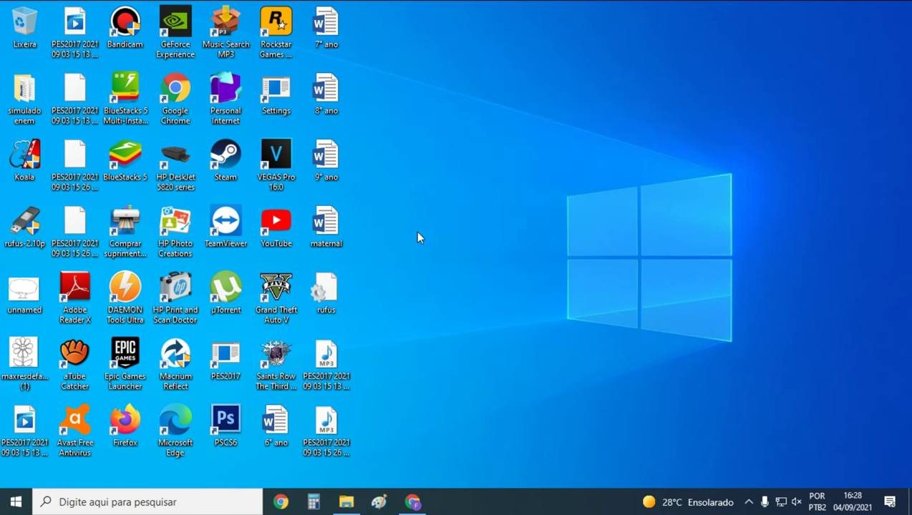
right_click(404, 170)
left_click(451, 210)
right_click(500, 129)
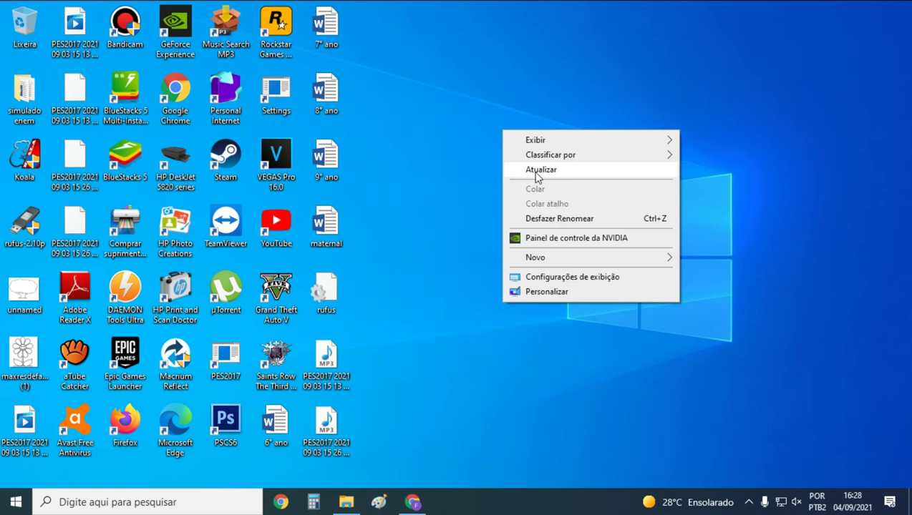
left_click(530, 172)
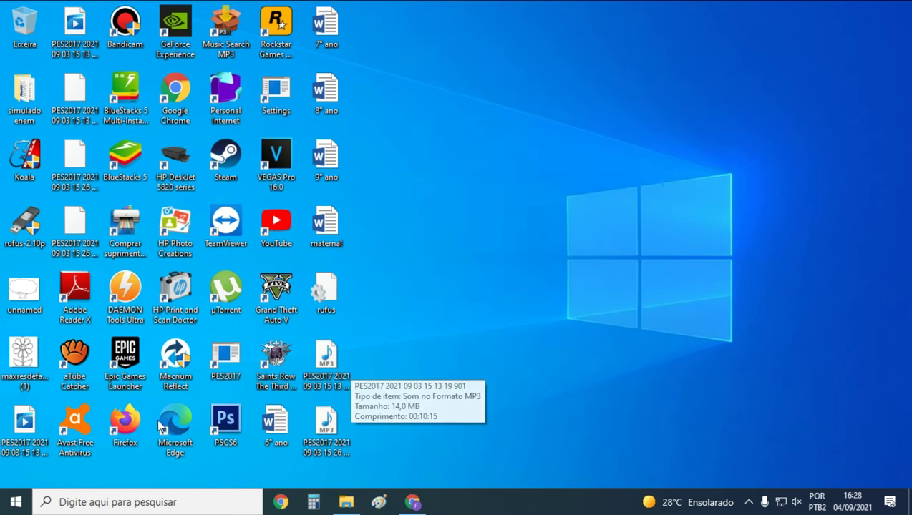
Search Windows for "ponto de re", open Criar ponto de restauração, and move the Propriedades do Sistema dialog toward the middle of the desktop
left_click(102, 504)
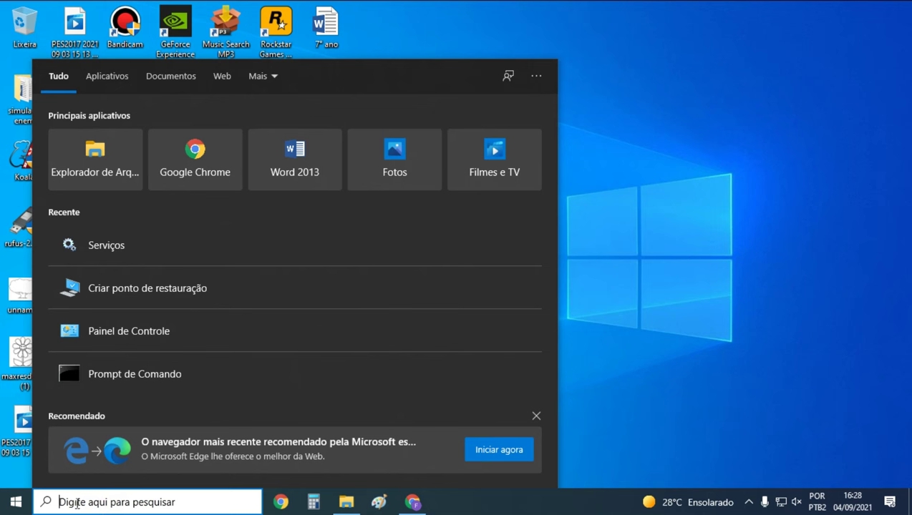
left_click(610, 357)
left_click(145, 507)
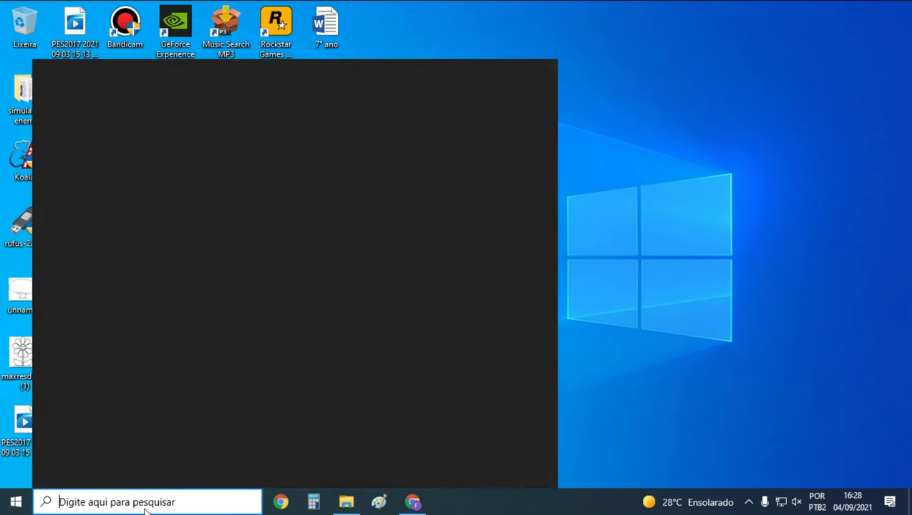
type("po")
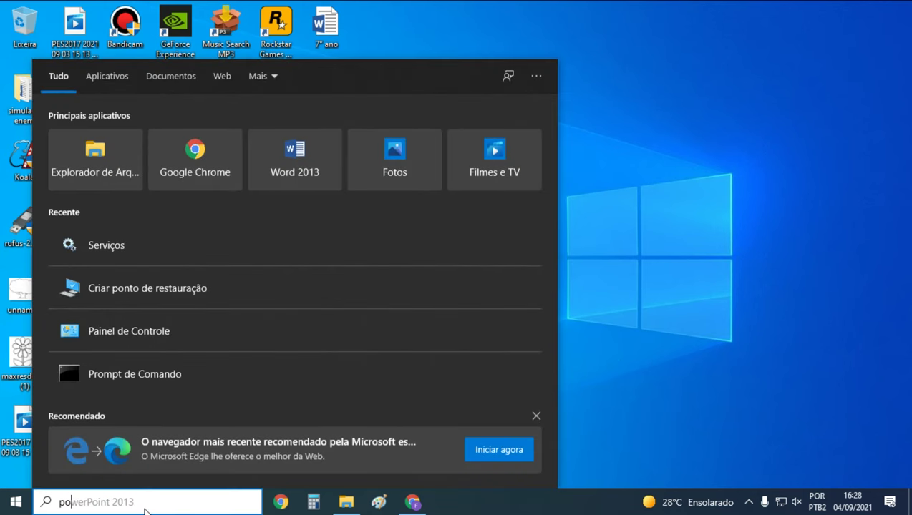
type("nt")
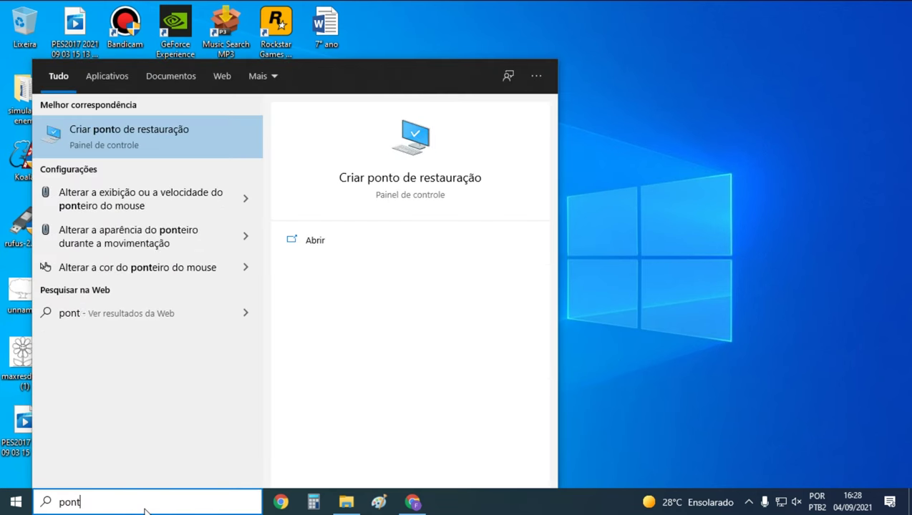
type("o de res")
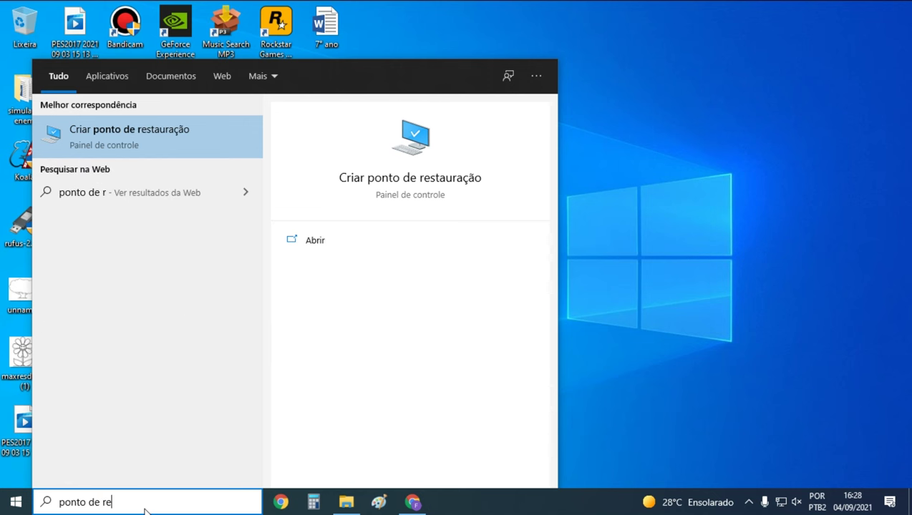
left_click(123, 120)
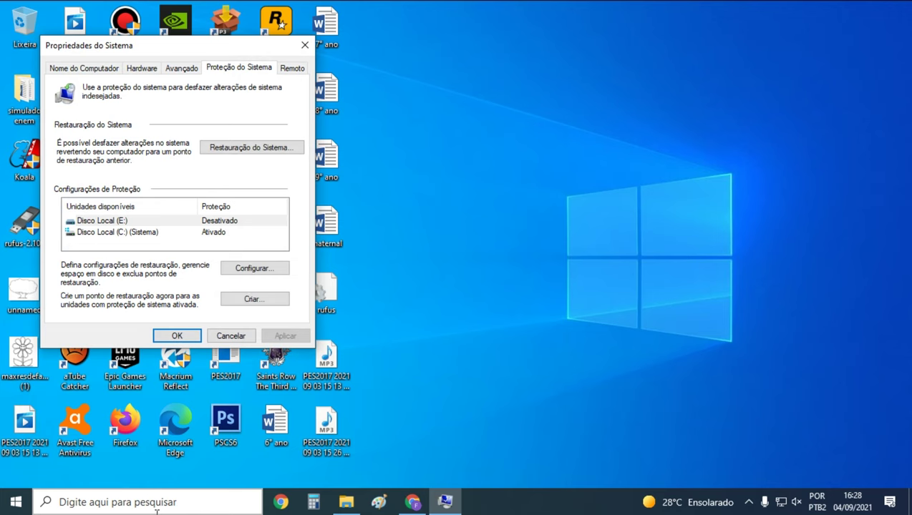
left_click(170, 503)
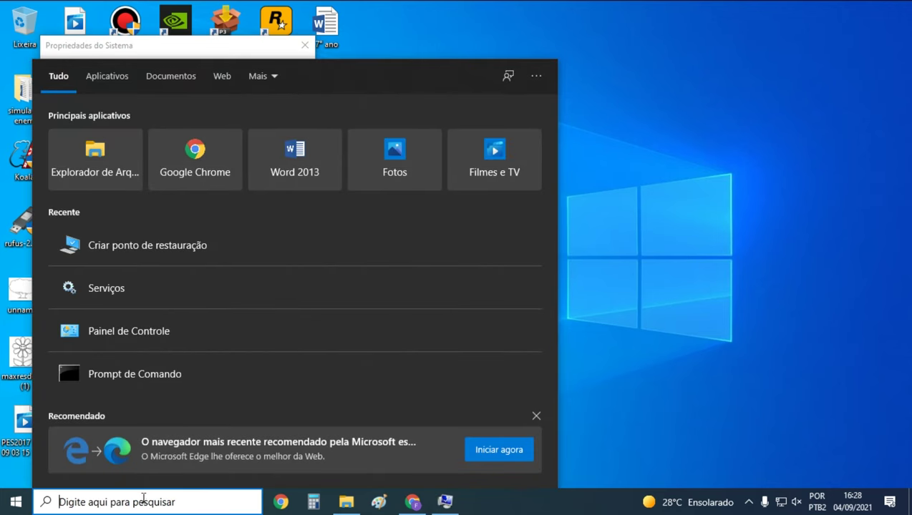
left_click(763, 227)
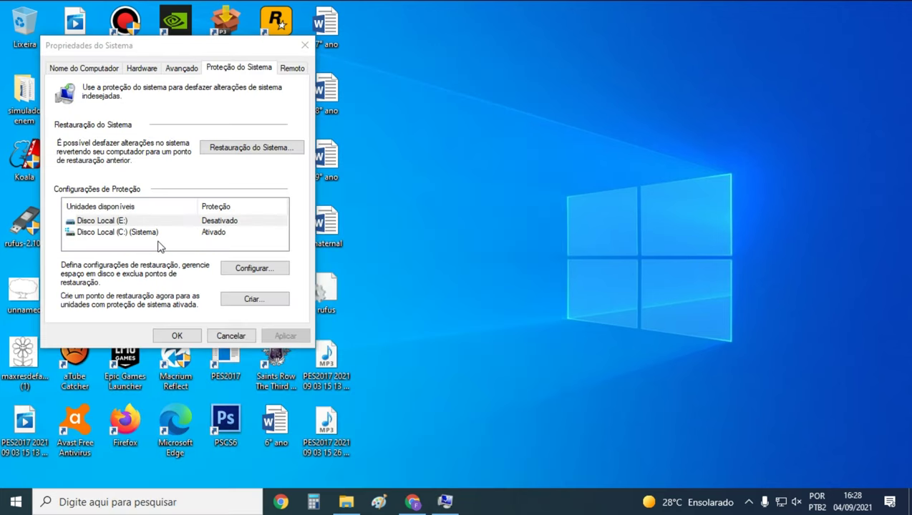
left_click_drag(193, 46, 430, 75)
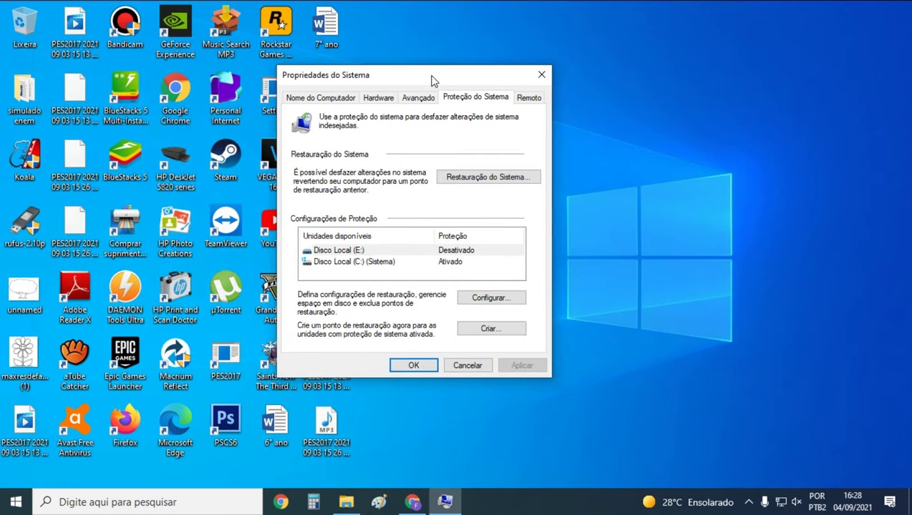
Start Restauração do Sistema, choose Escolher um outro ponto de restauração, and advance to the list of restore points
left_click(484, 178)
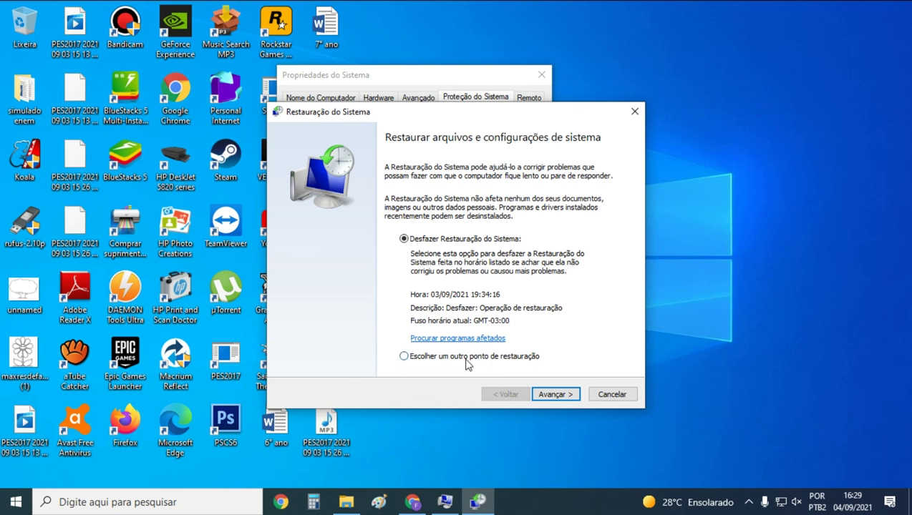
left_click(748, 501)
left_click(760, 384)
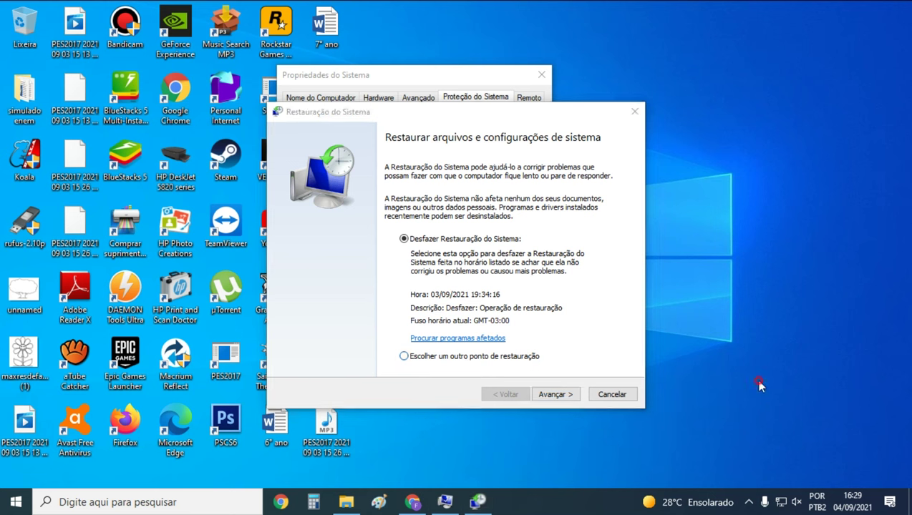
left_click(408, 358)
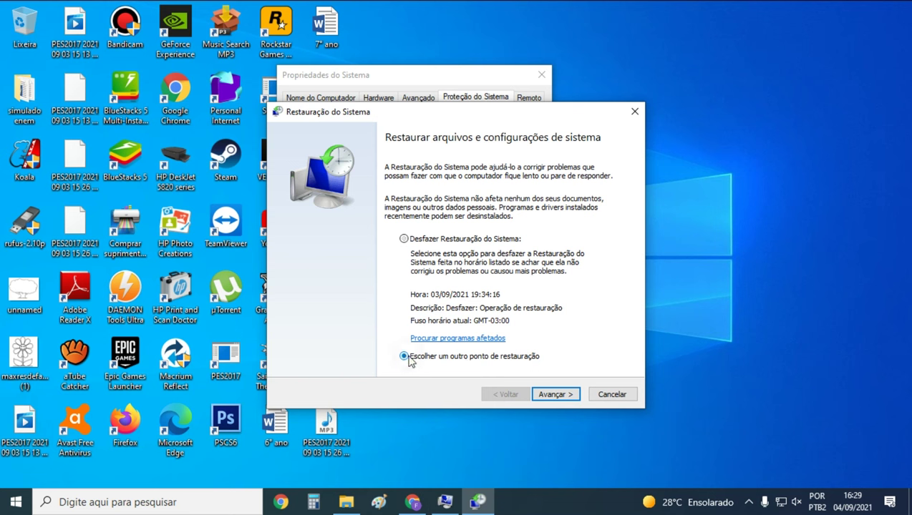
left_click(556, 395)
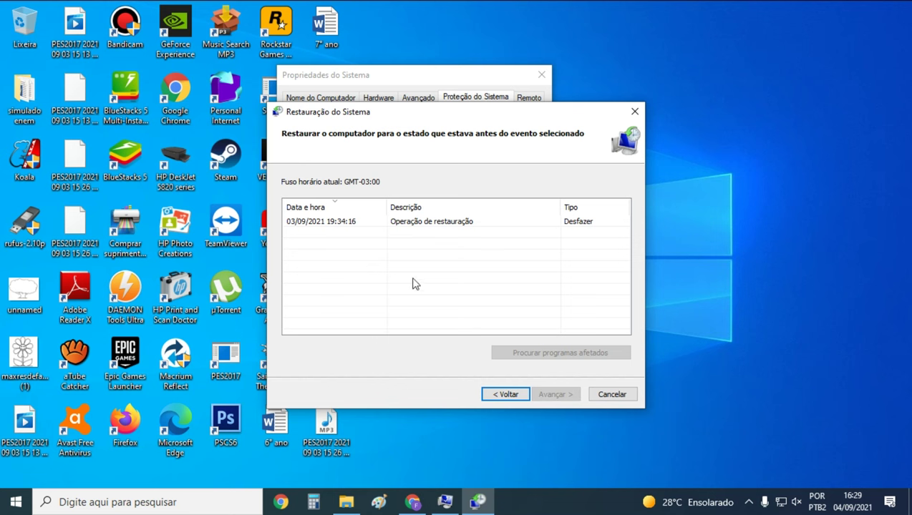
Select the 03/09/2021 19:34:16 restore point for review, and close the wizard and Propriedades do Sistema without restoring
left_click(330, 226)
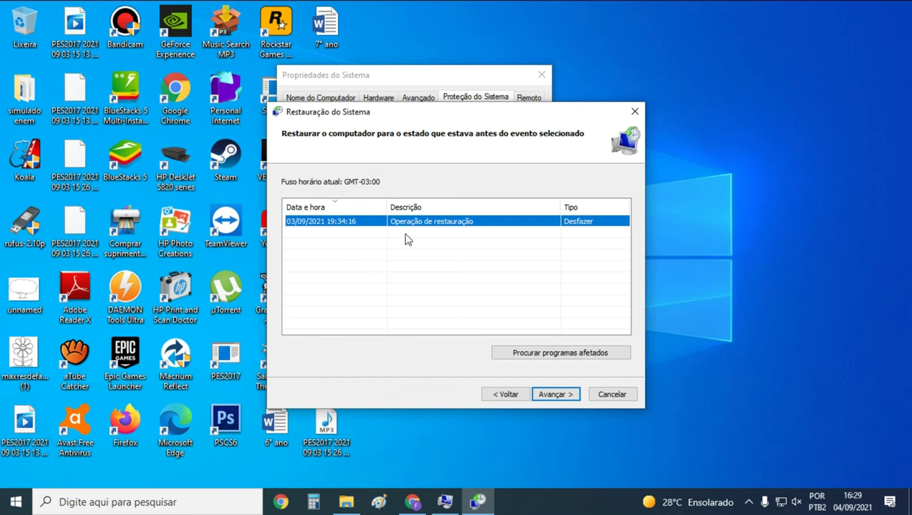
left_click(355, 250)
left_click(332, 227)
left_click(635, 112)
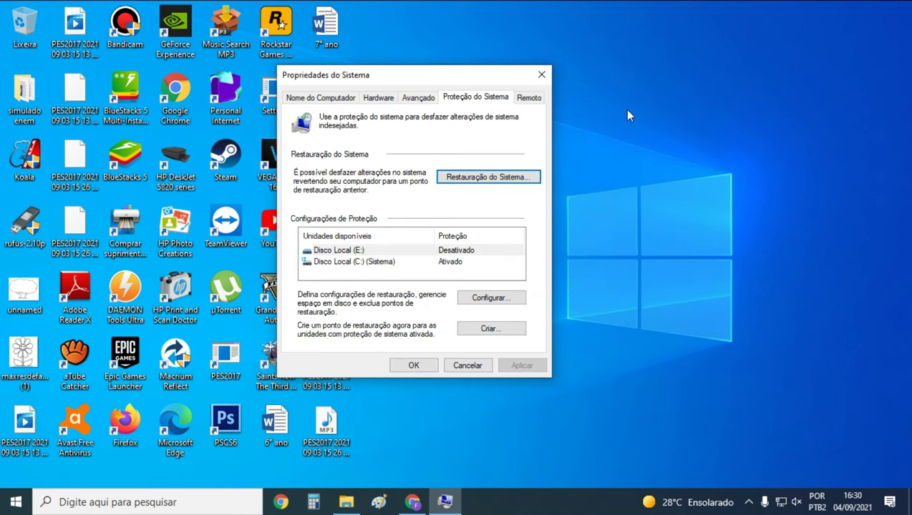
left_click(542, 75)
right_click(564, 97)
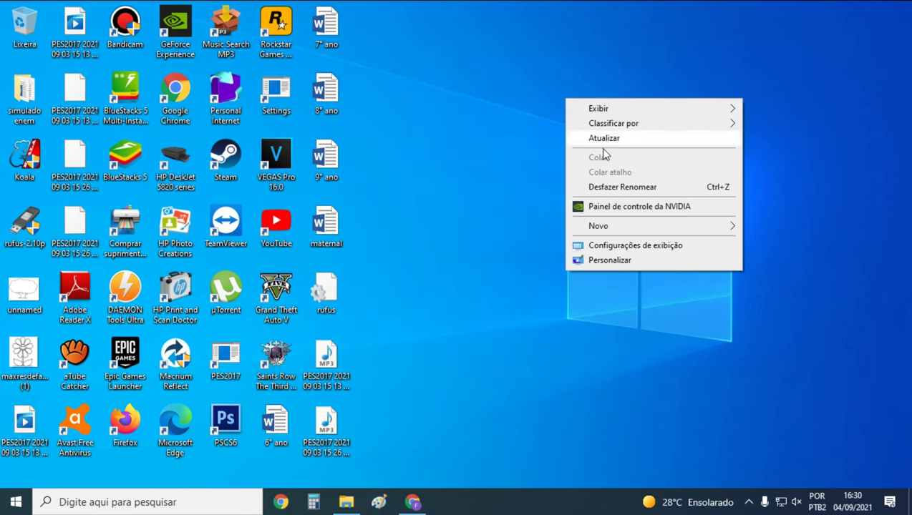
left_click(605, 139)
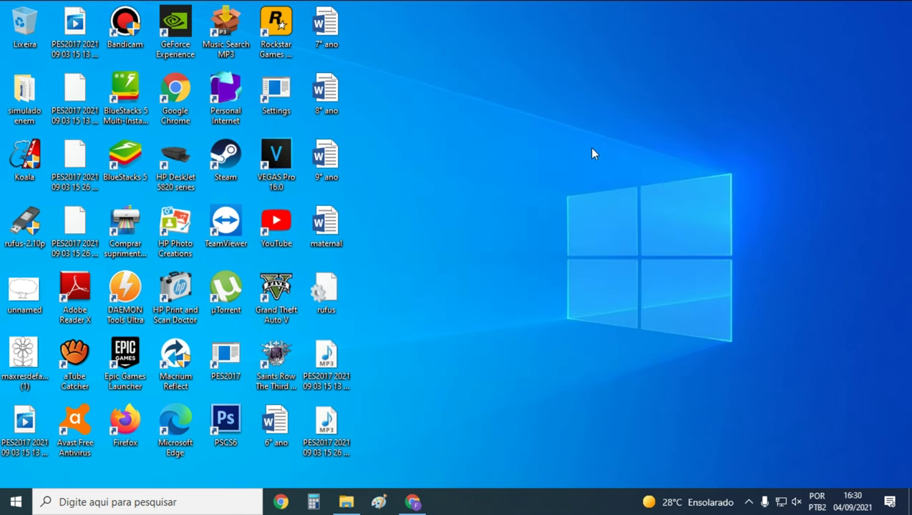
Unmute the speakers and refresh the desktop
left_click(796, 502)
left_click(692, 472)
right_click(641, 144)
left_click(678, 185)
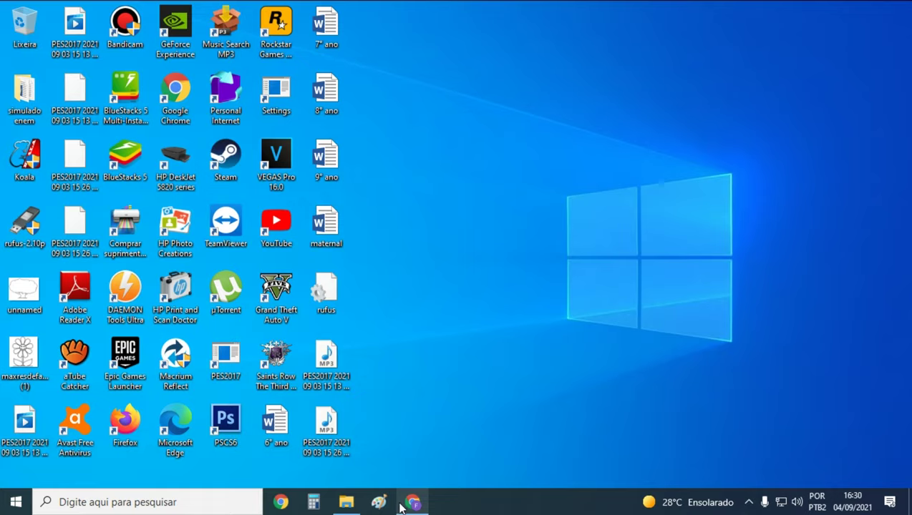
Switch to Chrome, play the YouTube video JOGANDO MAX PAYNE 3 EP 2 briefly to test the sound, pause it, and minimize the browser
left_click(413, 502)
left_click(87, 384)
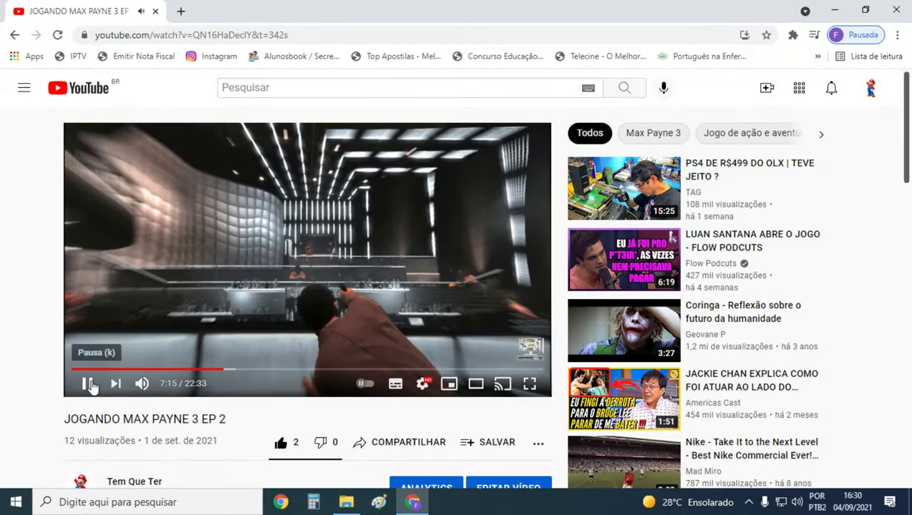
left_click(87, 384)
left_click(834, 11)
right_click(532, 156)
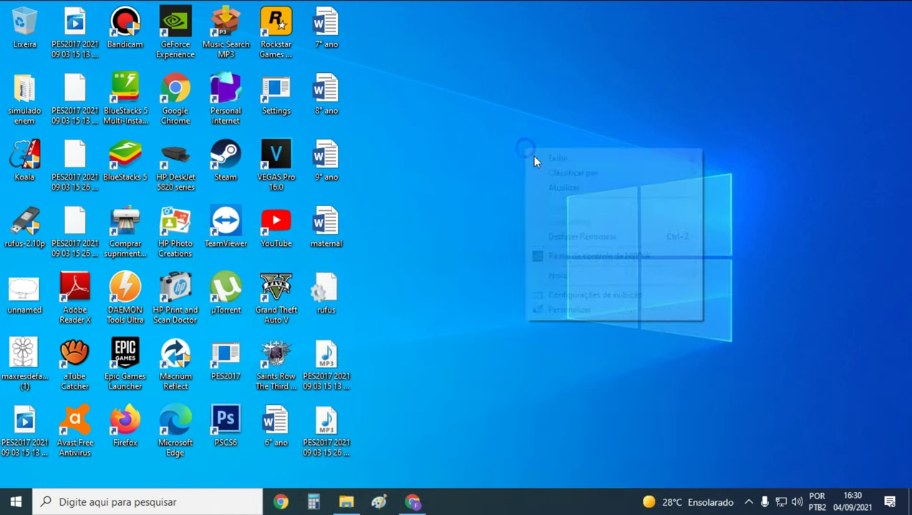
left_click(542, 188)
right_click(542, 189)
left_click(570, 221)
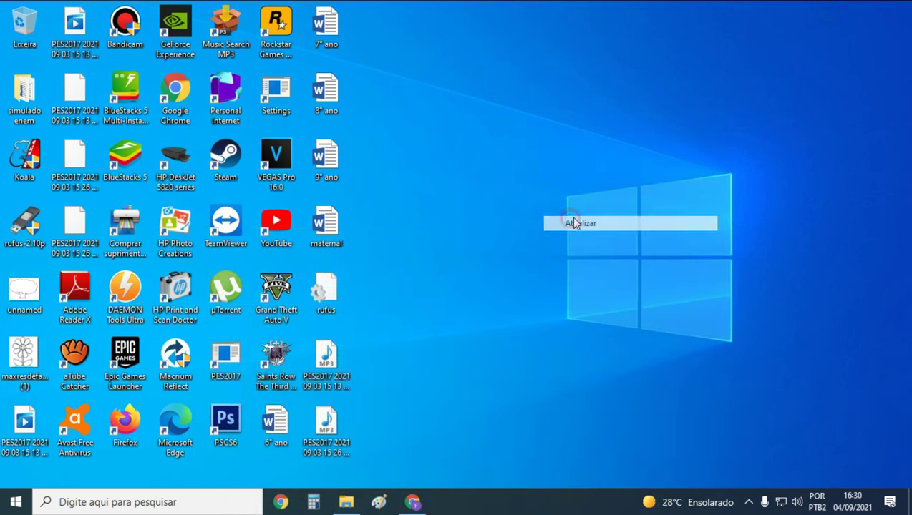
right_click(486, 137)
left_click(525, 177)
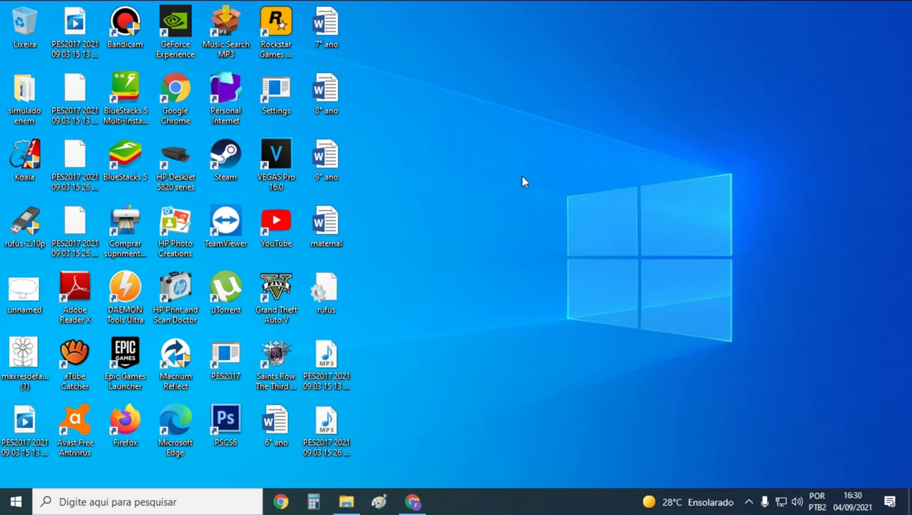
right_click(425, 159)
left_click(450, 197)
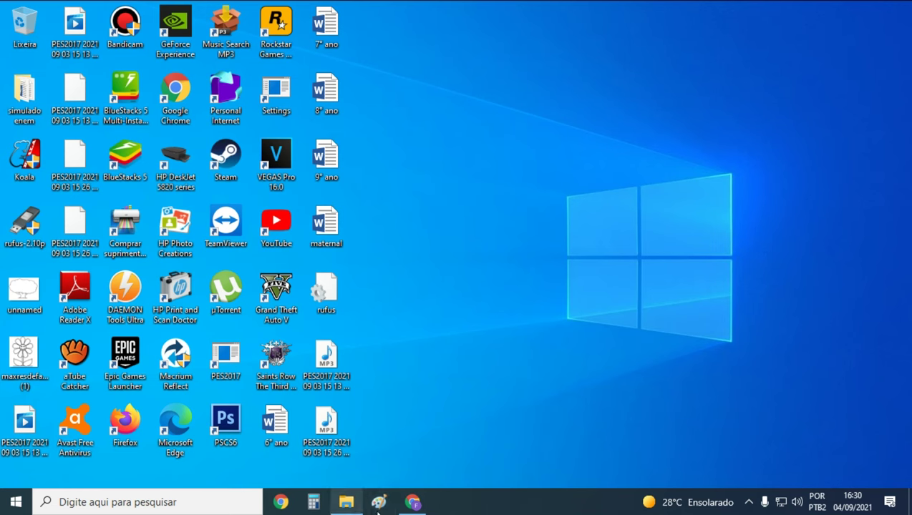
left_click(413, 502)
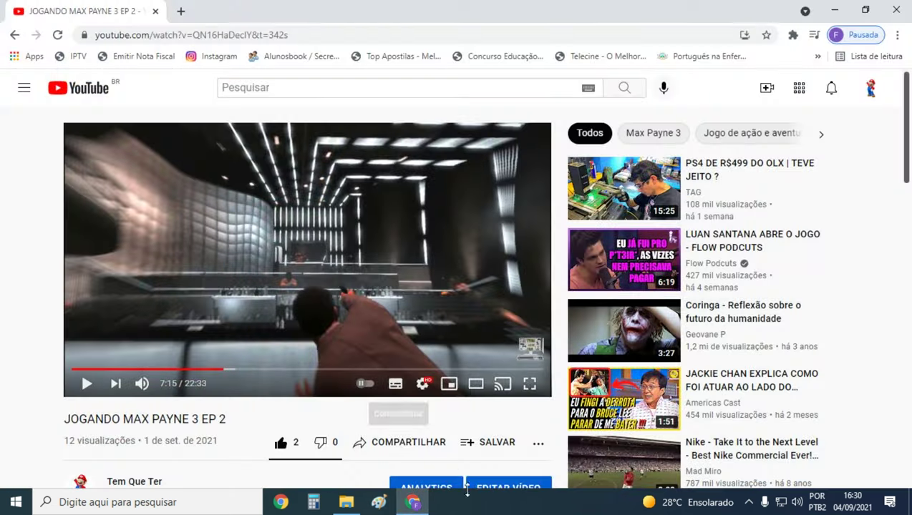
left_click(835, 10)
right_click(580, 75)
left_click(608, 116)
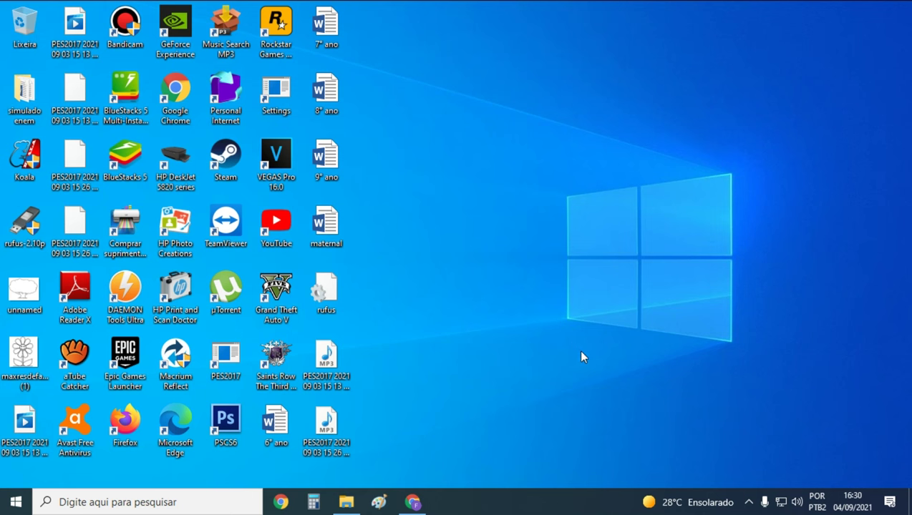
right_click(465, 135)
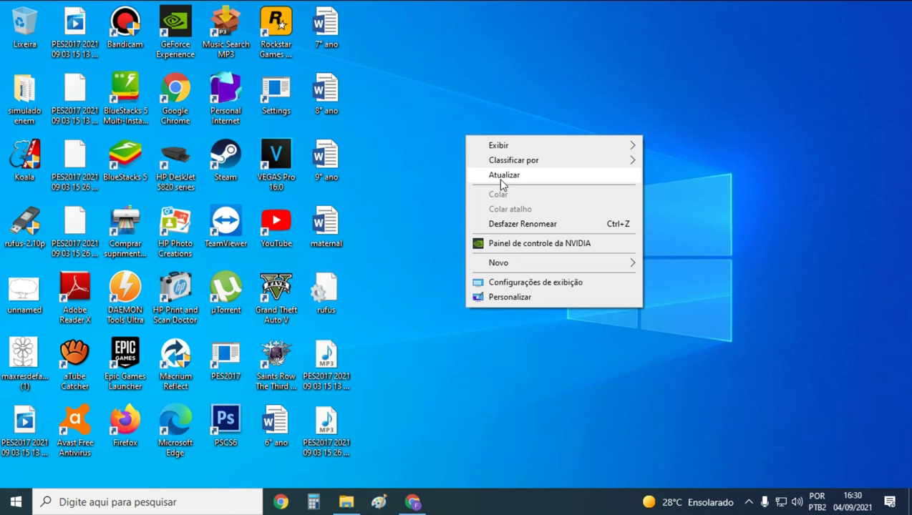